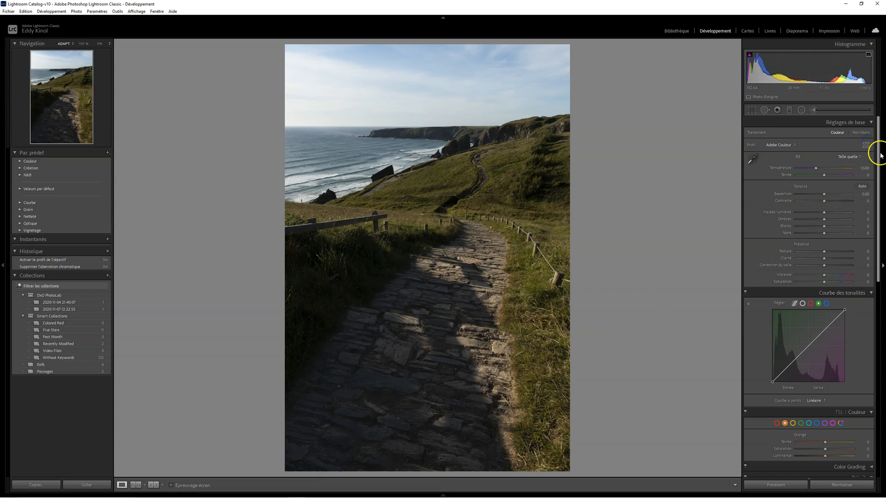
- Apply the Camera Matching profile Plat to the coastal path photo and close the profile browser
left_click(867, 145)
left_click(842, 279)
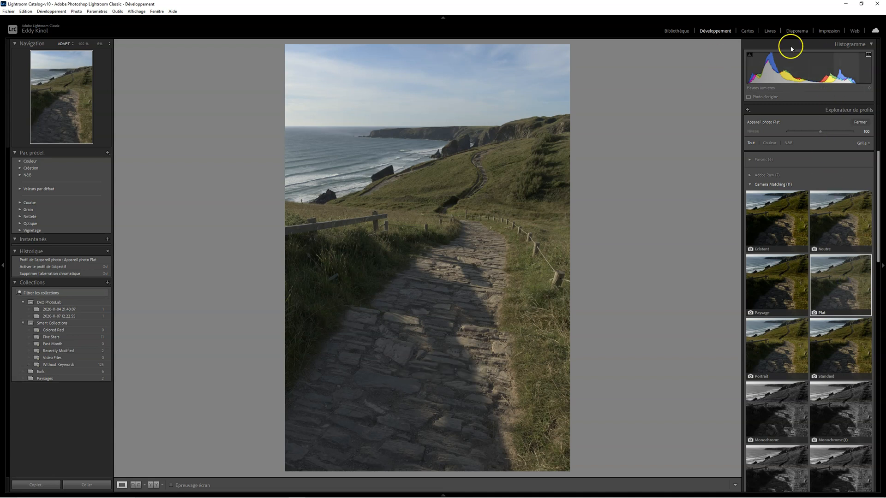
left_click(861, 123)
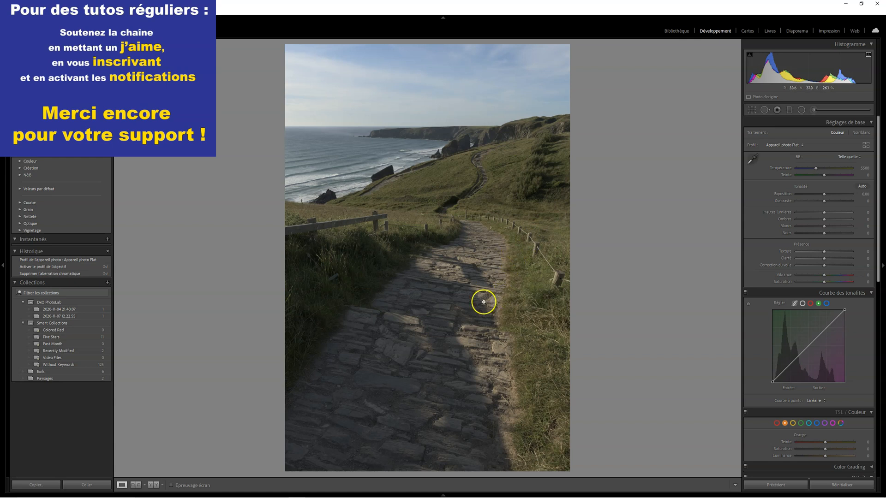
- Set the photo's temperature to 7000, shadows (Ombres) to +43 and highlights (Hautes lumières) to -51
left_click(816, 168)
left_click_drag(816, 169, 825, 169)
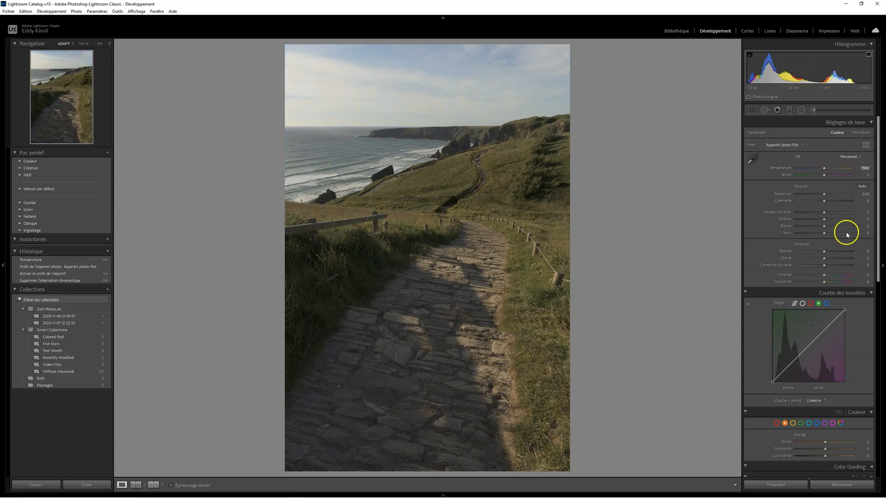
left_click_drag(825, 222, 810, 212)
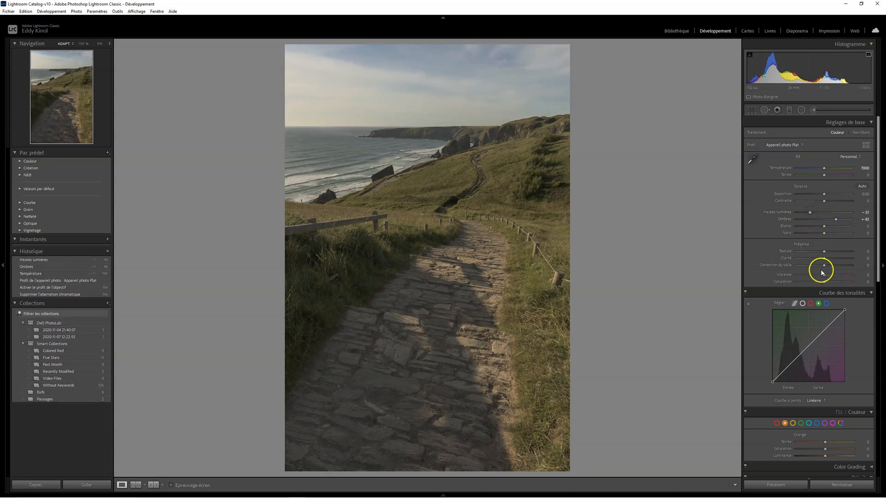
- Set Correction du voile to +21, Vibrance to +29, Blancs to +51 and Noirs to +15, and compare the photo before and after
left_click_drag(825, 267, 830, 267)
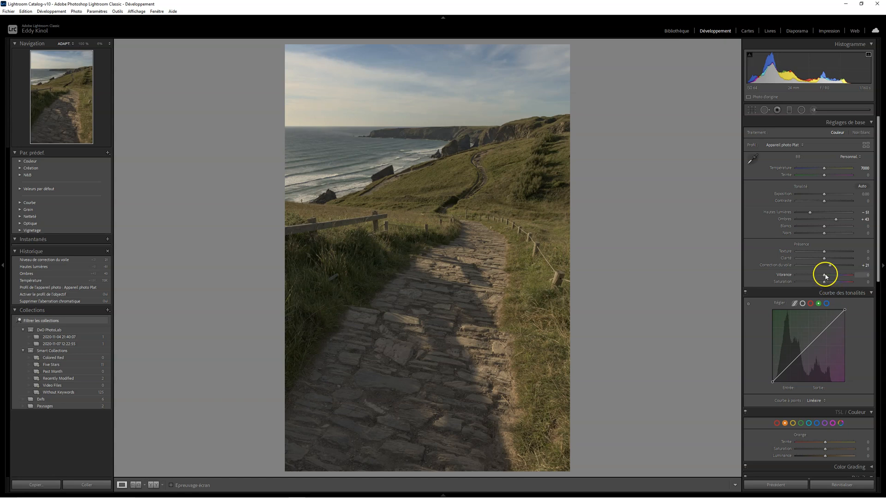
left_click_drag(831, 276, 833, 275)
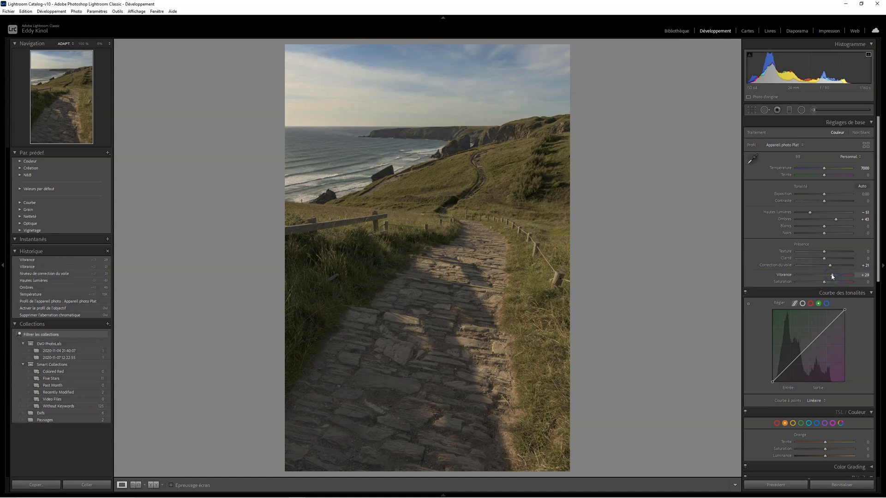
mouse_move(829, 226)
left_mouse_down()
mouse_move(839, 226)
mouse_move(829, 234)
left_mouse_up()
left_click(825, 233)
left_click(829, 233)
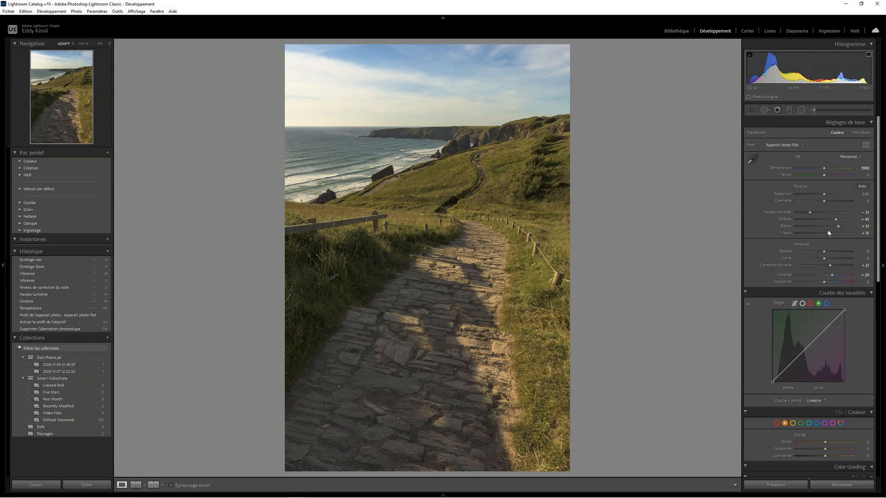
key("backslash")
key("backslash")
key("backslash")
- Add a graduated filter over the sky, reset its exposure to 0 and centre it just below the horizon
left_click(789, 109)
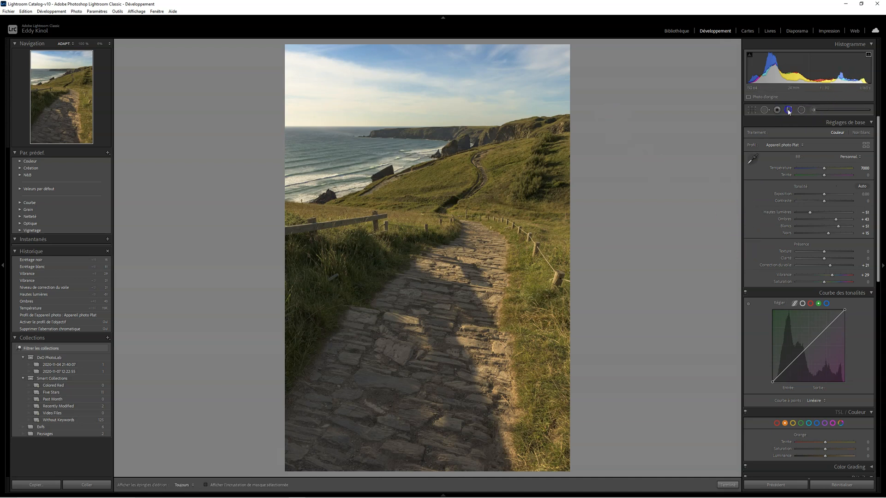
left_click_drag(437, 52, 438, 180)
double_click(781, 160)
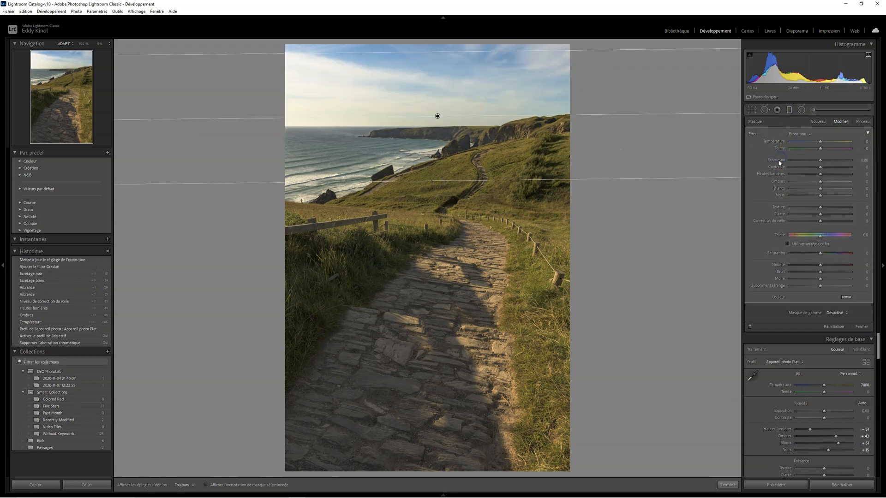
left_click_drag(439, 117, 437, 129)
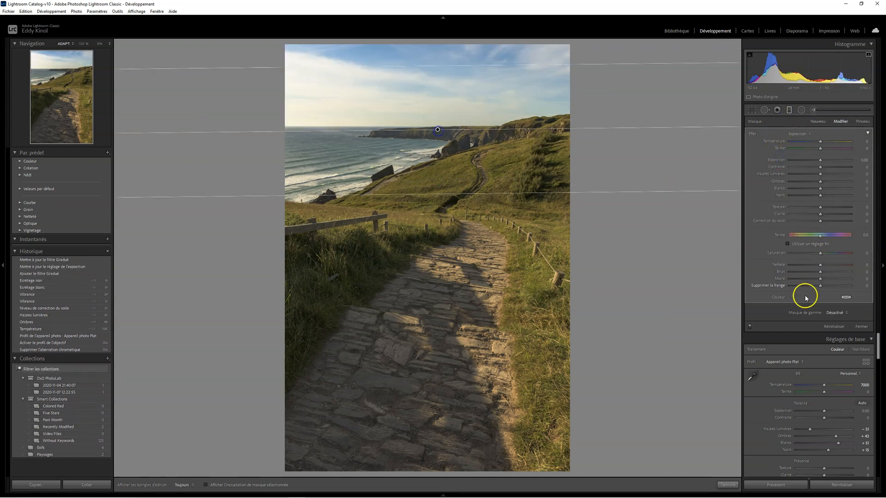
- Try a Luminance range mask on the sky filter, sampling the brightness of the clouds
left_click(837, 313)
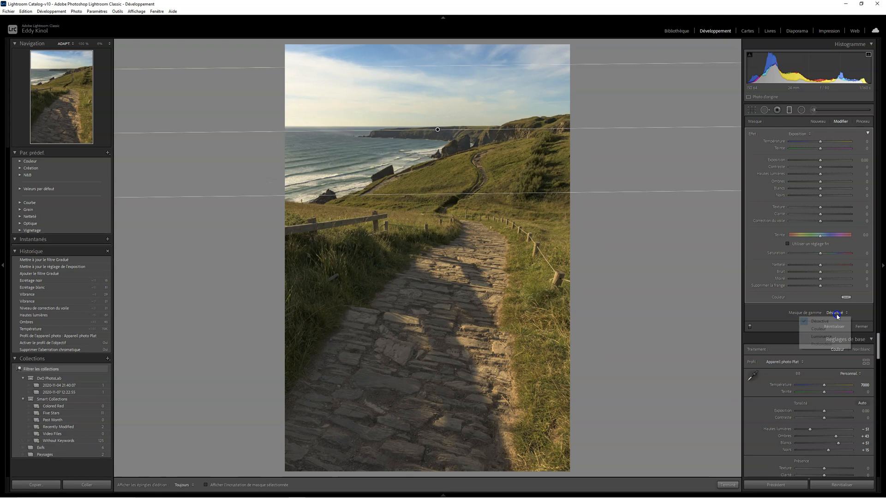
left_click(826, 336)
left_click(783, 324)
left_click(783, 325)
left_click(753, 313)
left_click(432, 94)
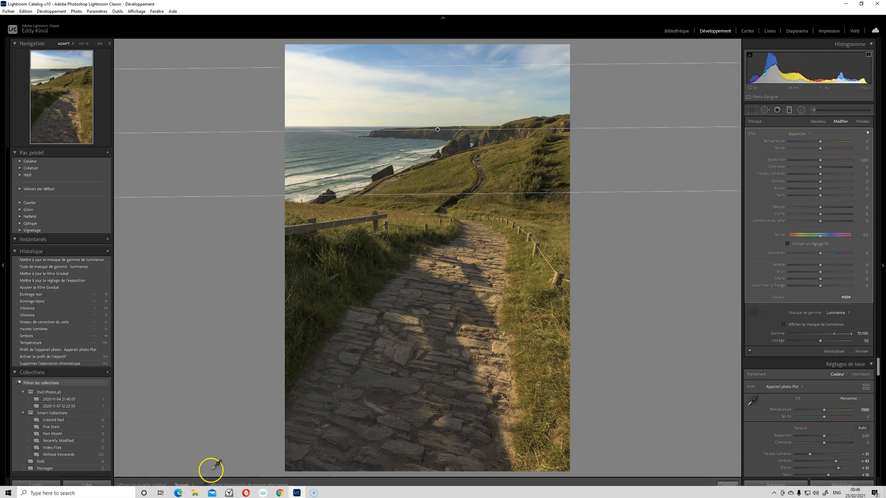
- Show the mask overlay and restrict the sky filter with a Couleur range mask sampled from the sky, at level 49
left_click(206, 485)
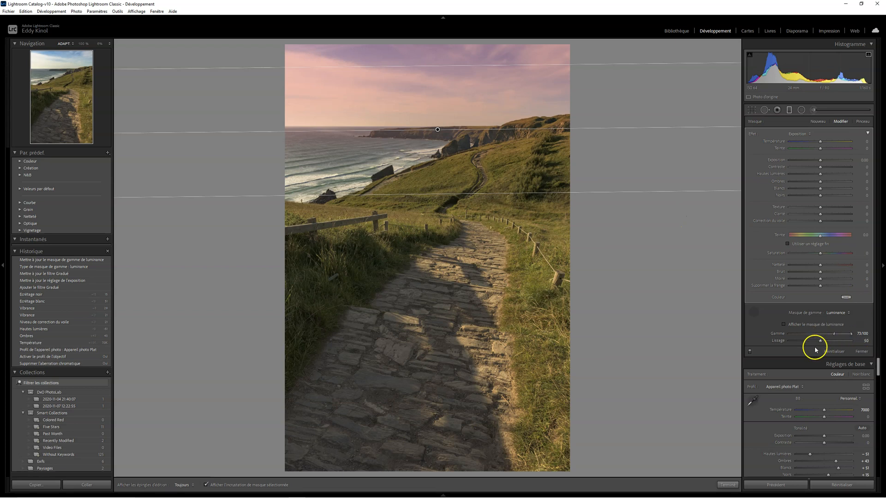
left_click(846, 314)
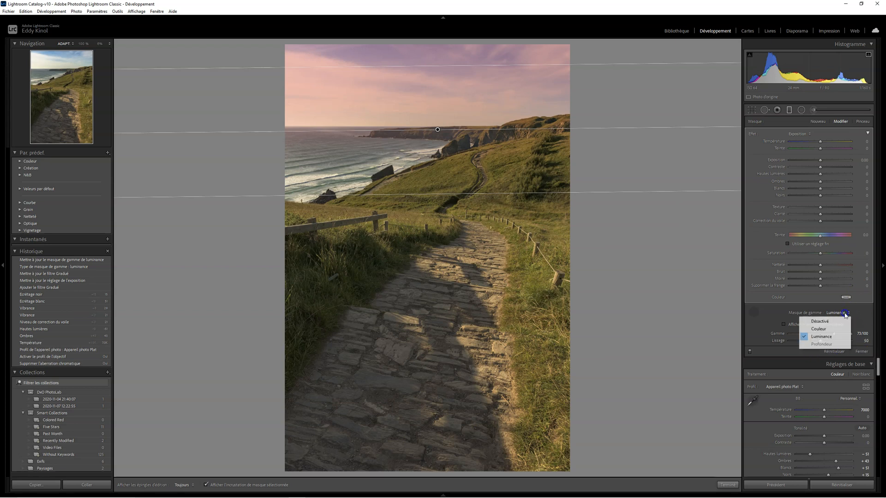
left_click(820, 328)
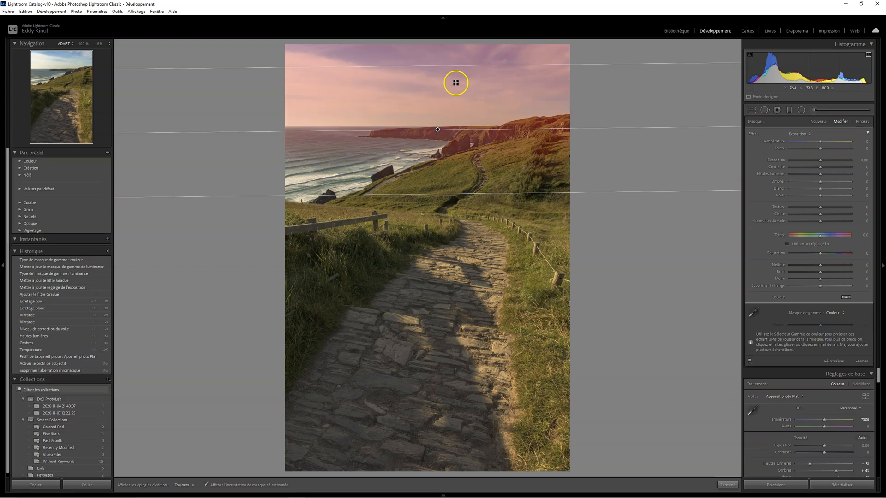
left_click(410, 94)
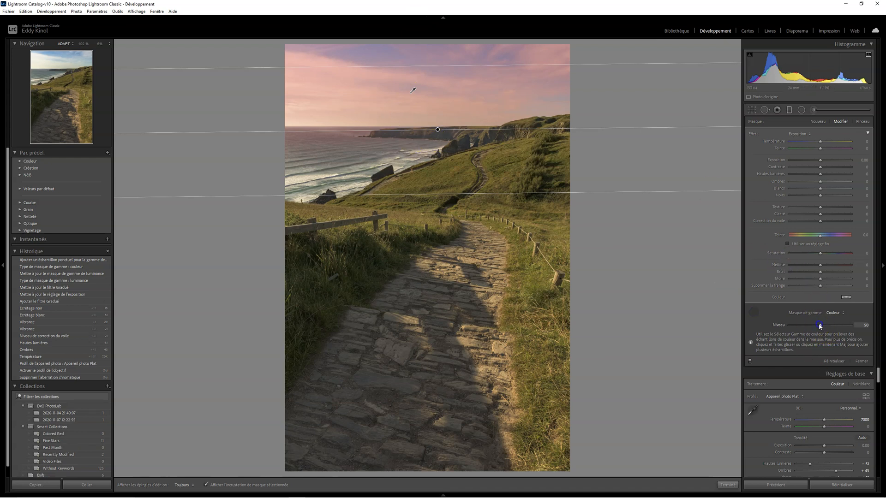
left_click_drag(836, 326, 822, 326)
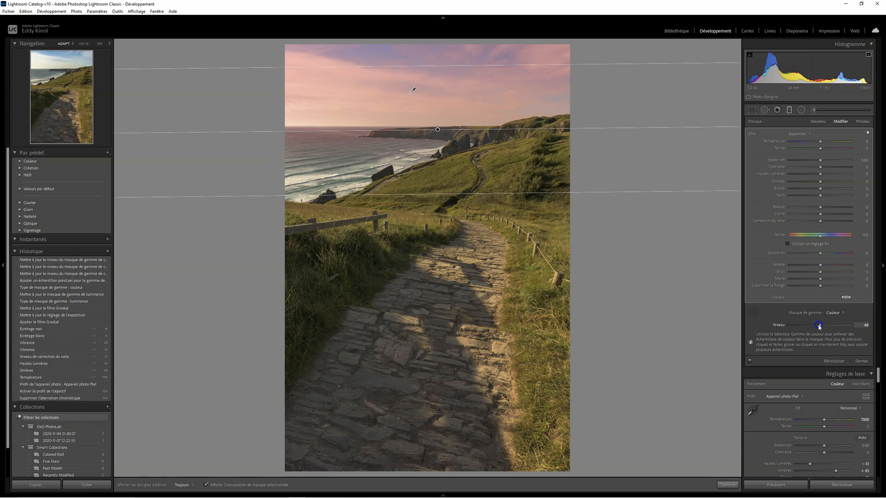
- Hide the mask overlay and set the sky filter's Hautes lumières to -25 and Correction du voile to 20
left_click(206, 485)
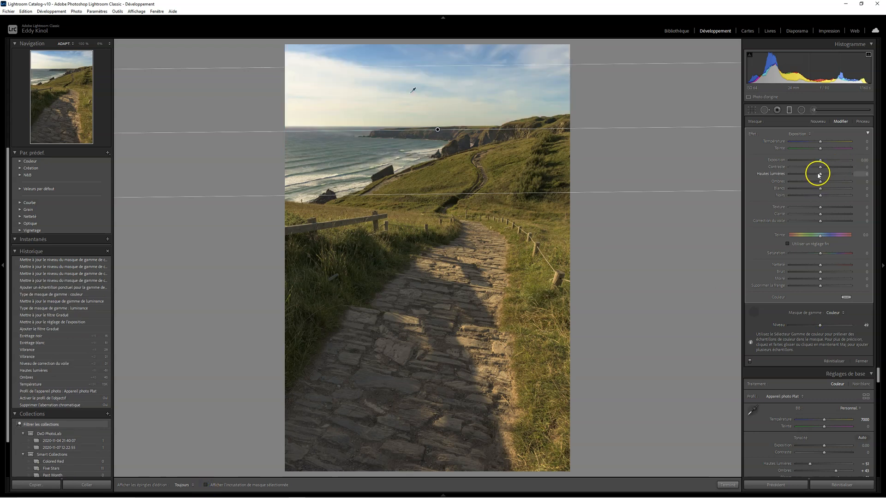
left_click_drag(815, 174, 813, 174)
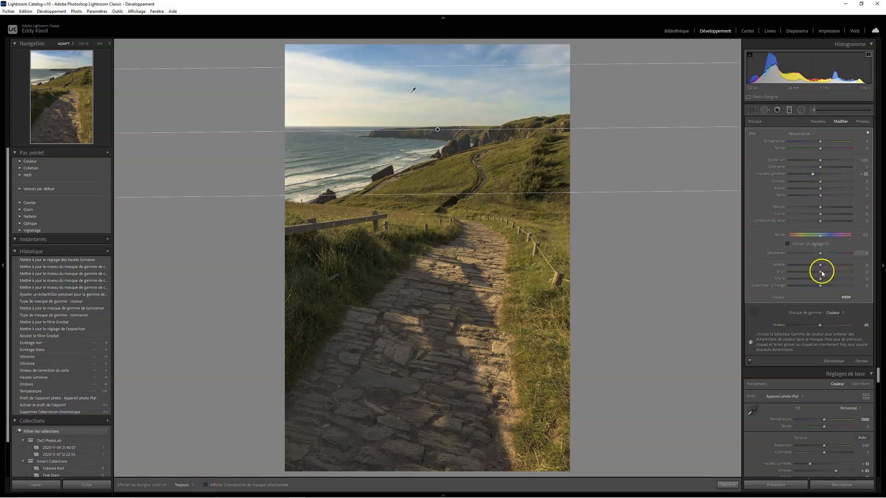
left_click_drag(821, 221, 829, 222)
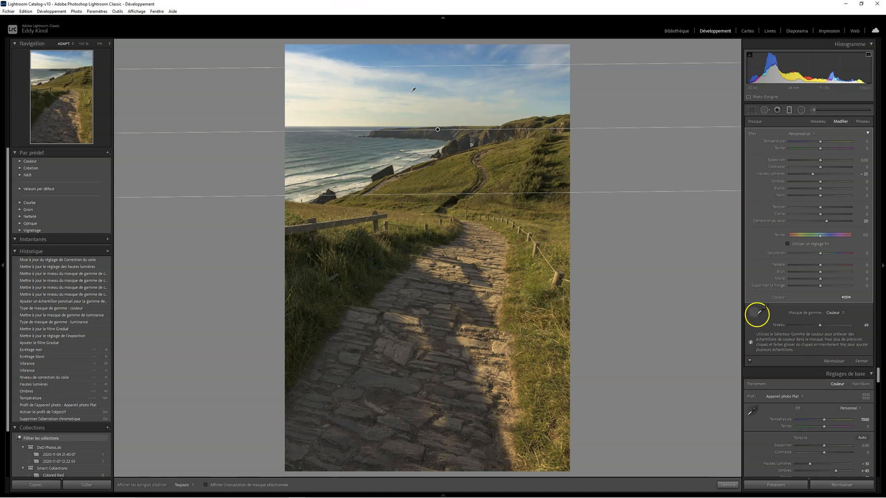
- Move the graduated filter down to cover the sea, refine its colour range level to 40 using the mask overlay, and close the filter
left_click_drag(436, 130, 436, 202)
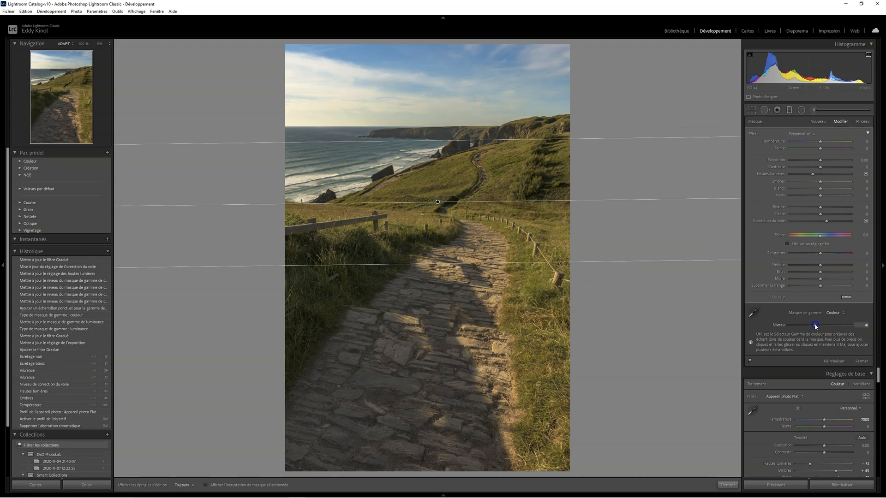
left_click_drag(819, 327, 819, 327)
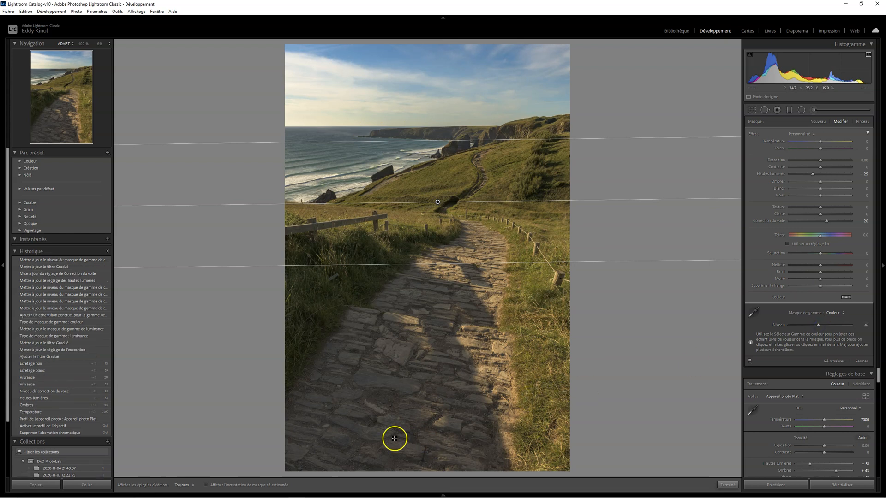
left_click(206, 485)
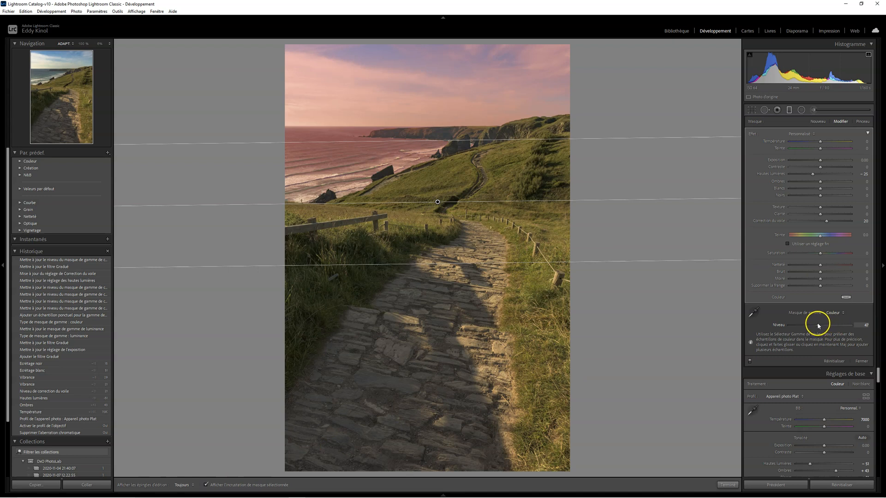
left_click_drag(830, 326, 831, 325)
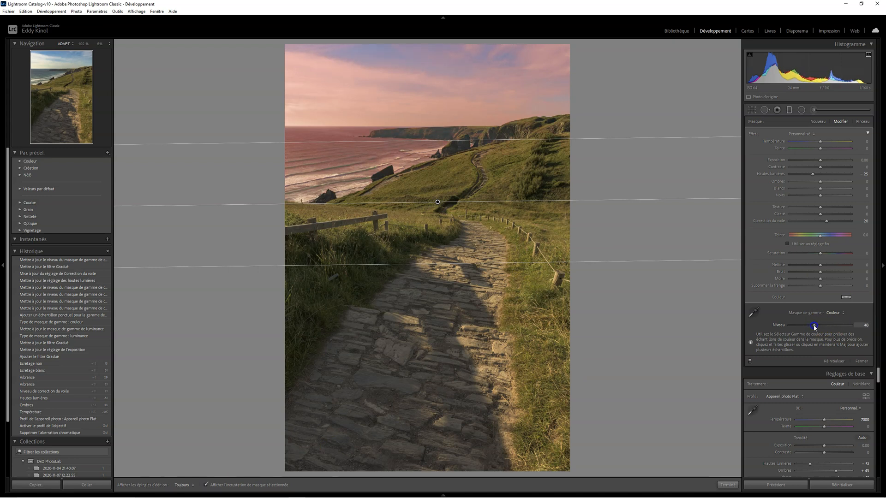
left_click_drag(814, 325, 814, 326)
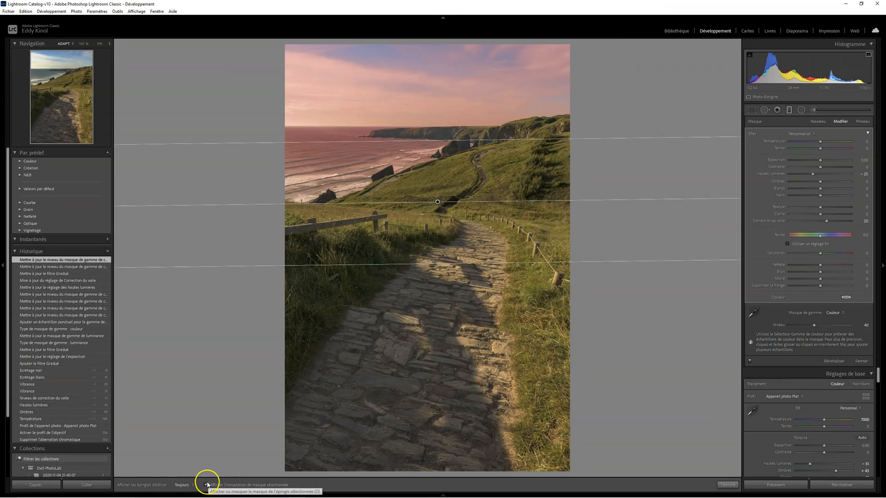
left_click(206, 484)
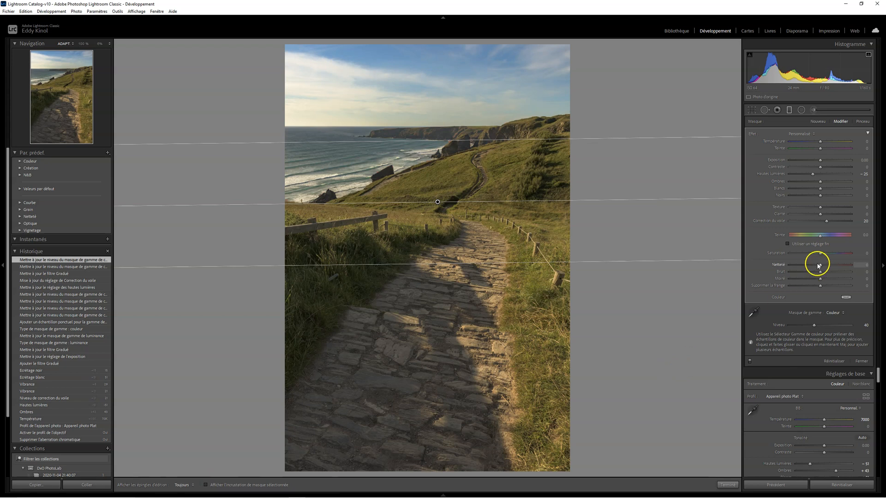
left_click(864, 362)
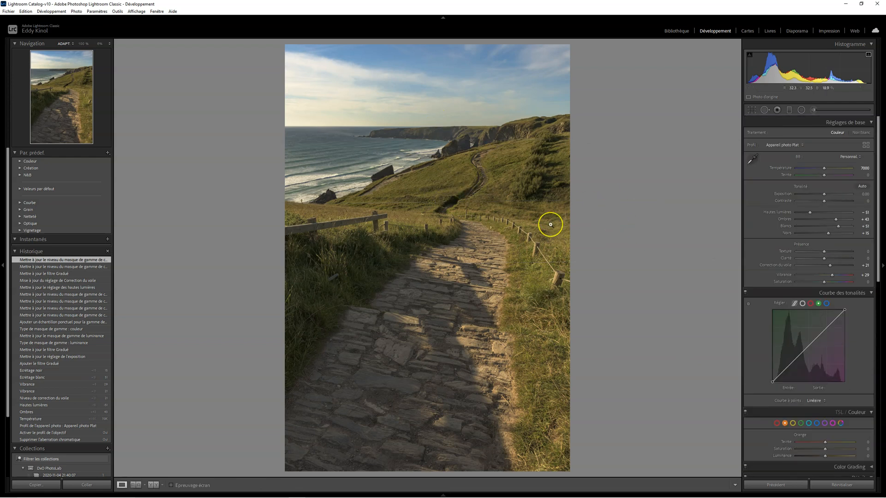
- Add a second, diagonal graduated filter from the photo's lower right, shift it over the sea, reset exposure to 0 and set contrast to 61
left_click(789, 109)
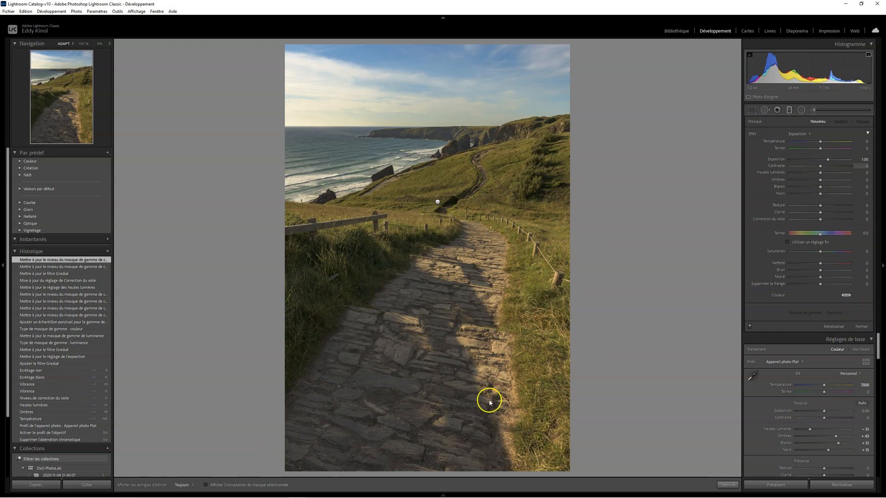
left_click_drag(543, 414, 415, 166)
left_click_drag(479, 289, 339, 125)
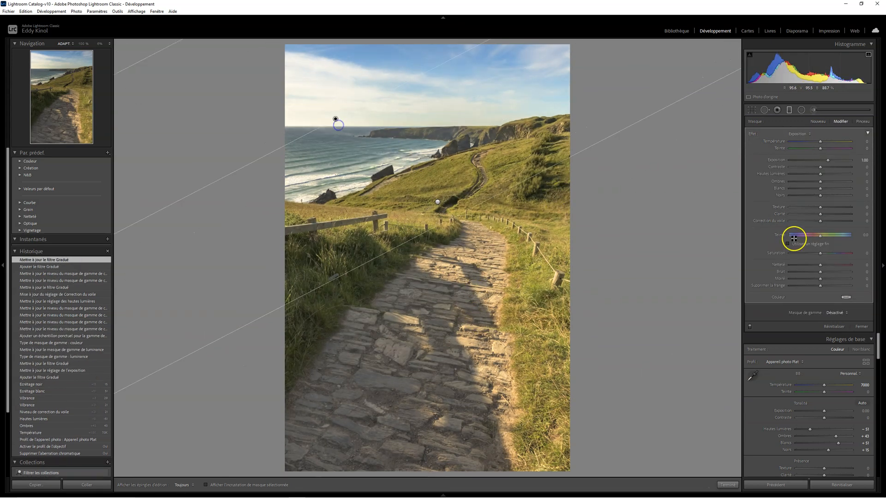
double_click(777, 160)
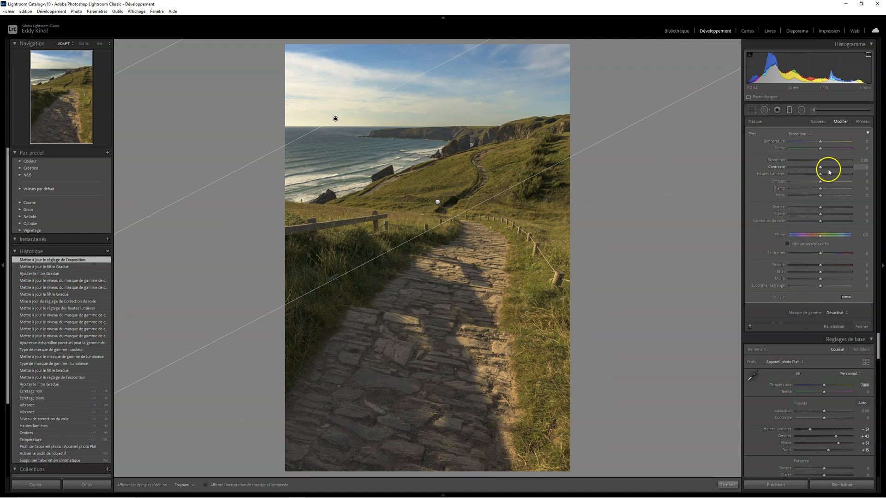
left_click_drag(820, 167, 833, 165)
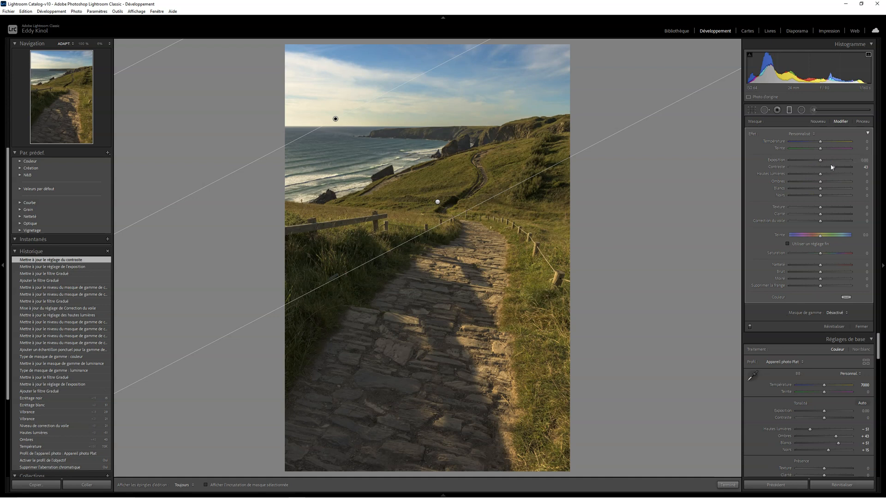
left_click_drag(833, 168, 839, 167)
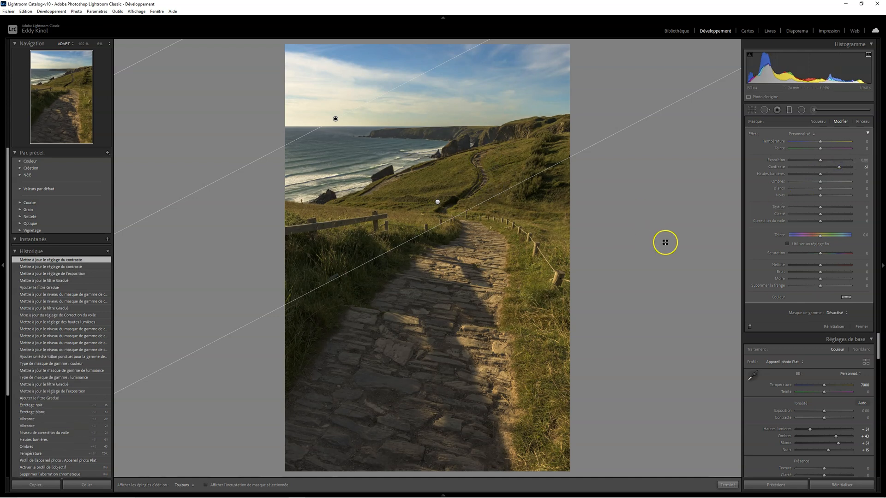
- Restrict the diagonal filter with a Couleur range mask sampled from the grass on the hillside
left_click(834, 313)
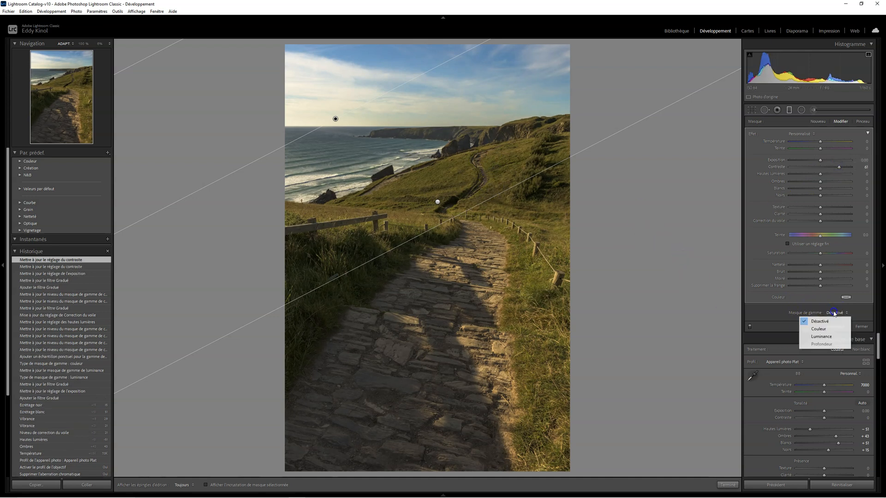
left_click(829, 330)
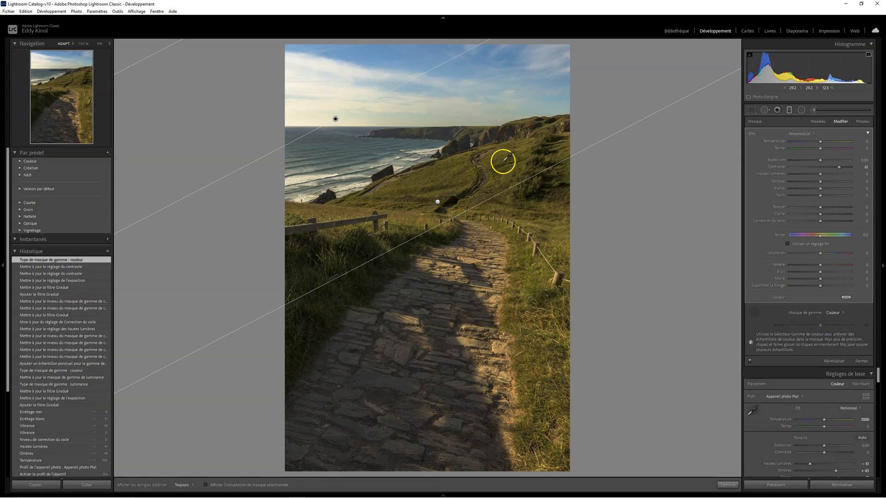
left_click(505, 160)
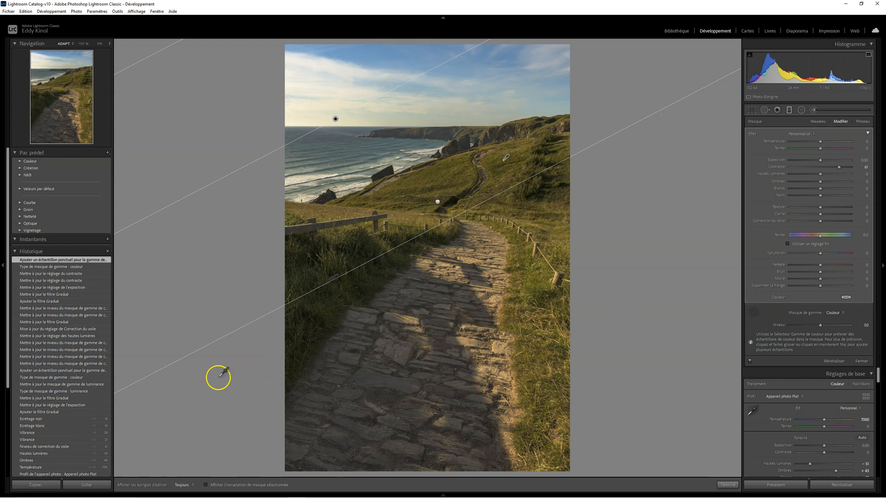
- Show the mask overlay and extend the diagonal filter's colour range with samples of the shaded grass and the meadow beside the fence
left_click(206, 485)
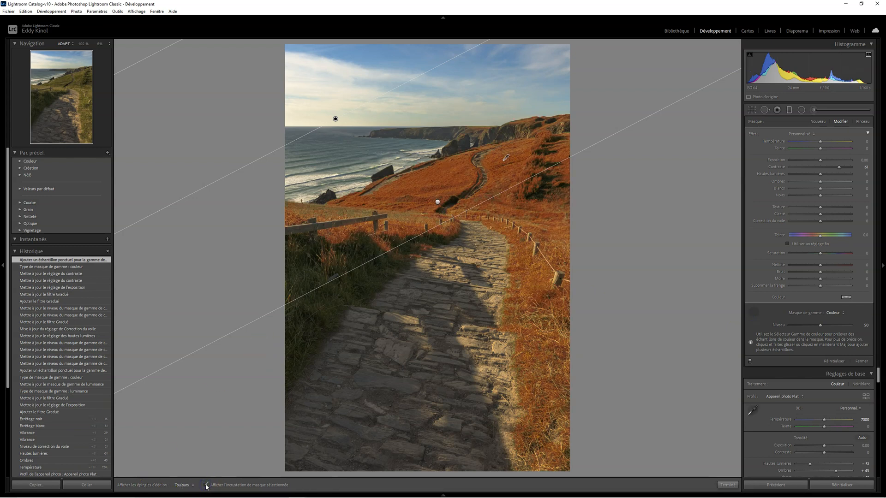
left_click(205, 485)
left_click(205, 485)
left_click(301, 276)
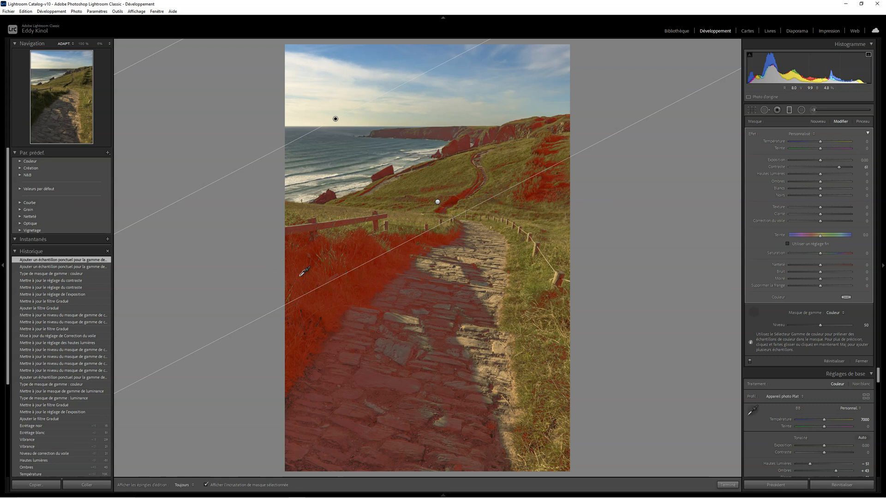
left_click_drag(313, 268, 406, 214)
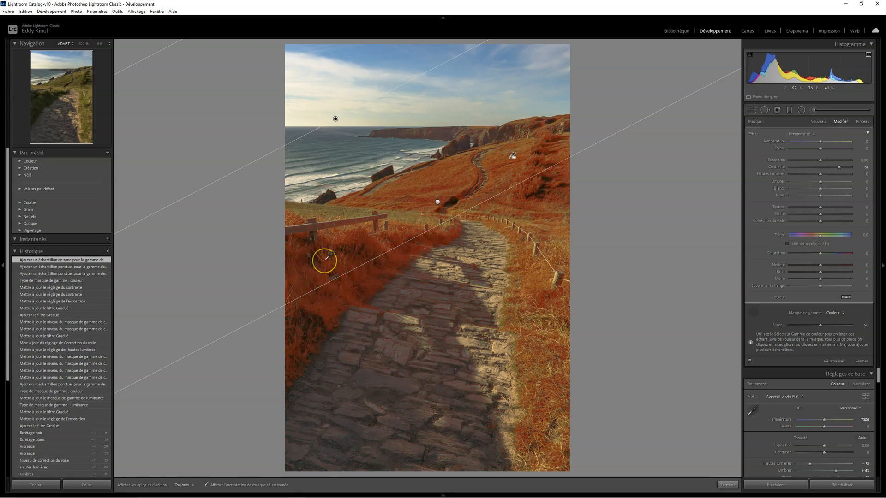
left_click(343, 210)
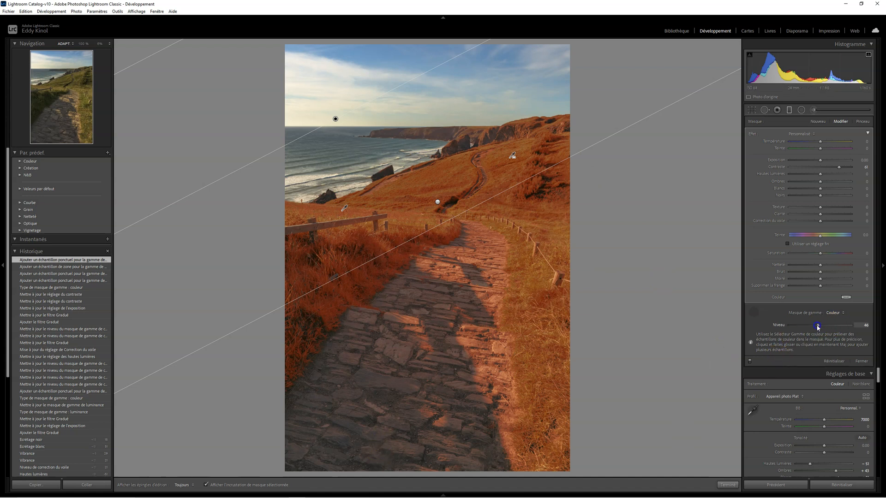
- Try lower Niveau values for the diagonal filter's colour range, return it to 50 and hide the mask overlay
left_click_drag(809, 329, 805, 329)
mouse_move(793, 328)
left_mouse_down()
mouse_move(814, 329)
mouse_move(804, 333)
left_mouse_up()
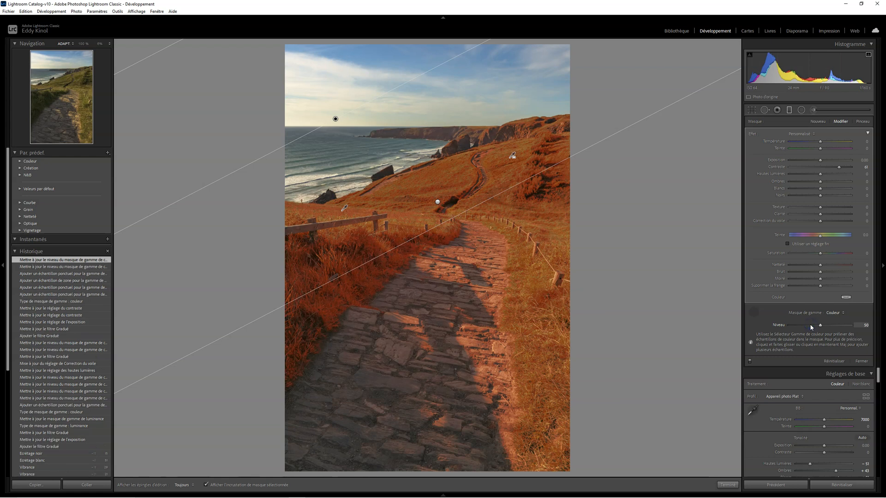
left_click(204, 485)
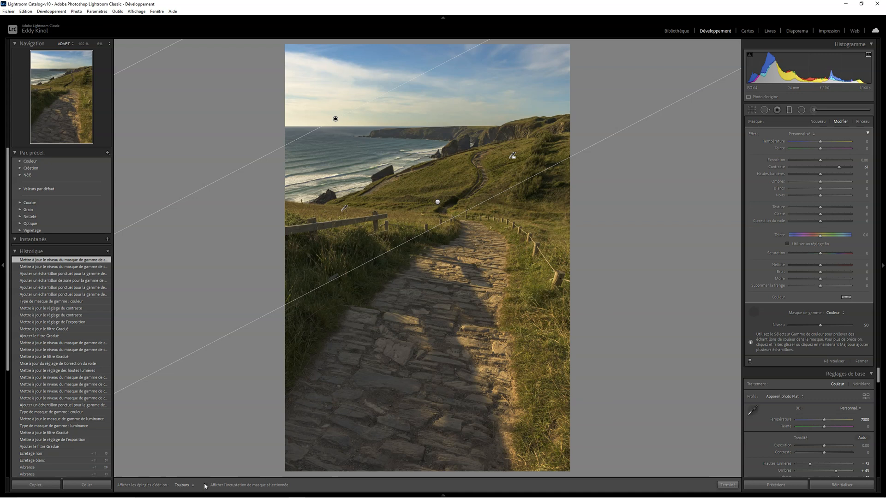
- Compare the photo with the graduated filters off and on, set the diagonal filter's Ombres to 38 and close the filter
left_click(750, 362)
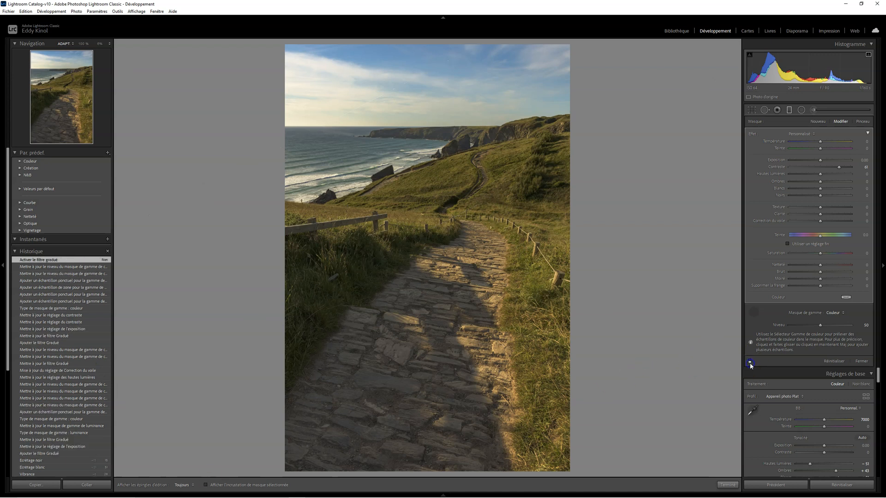
left_click(750, 362)
left_click(750, 362)
left_click(750, 362)
left_click(750, 362)
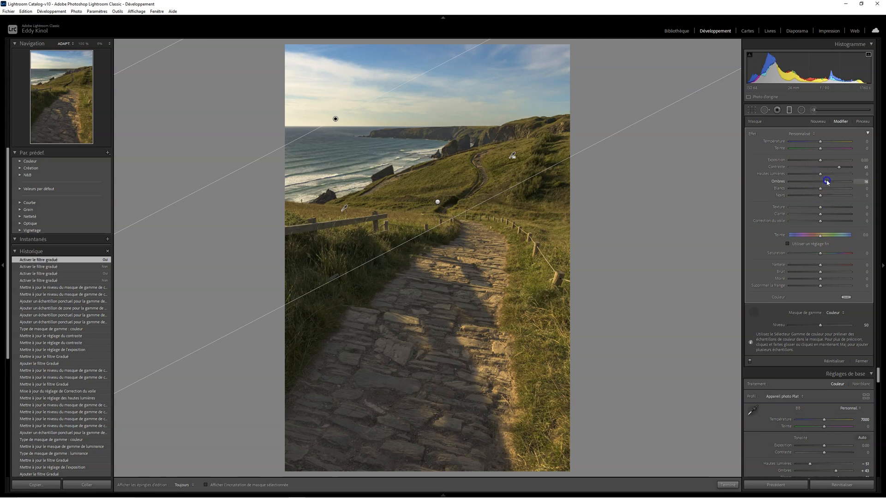
left_click_drag(834, 181, 833, 182)
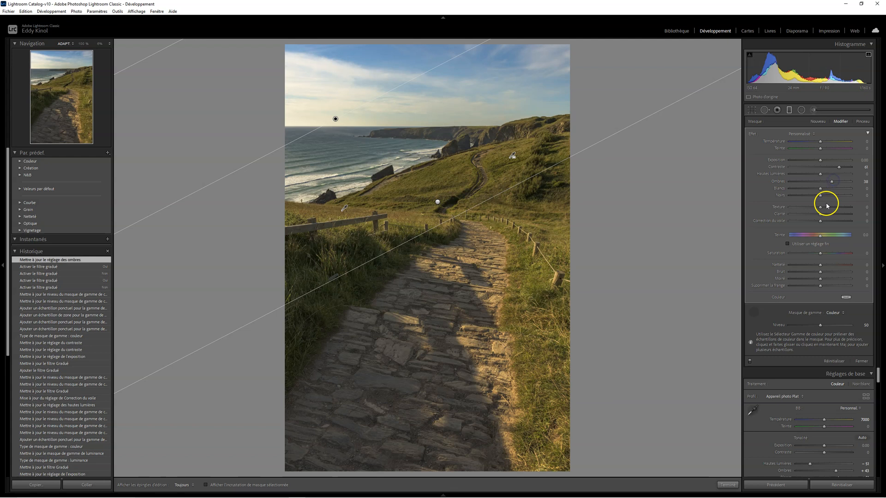
left_click(861, 361)
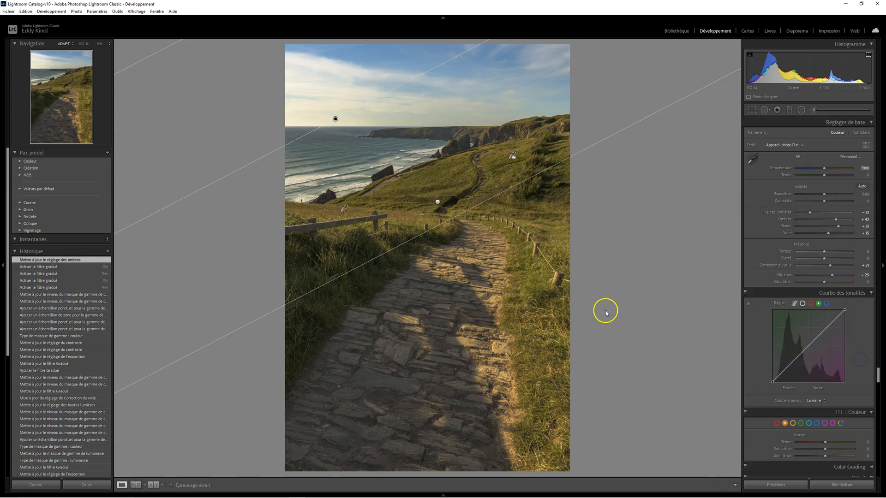
- Compare the developed photo with its original state several times
key("backslash")
key("backslash")
key("backslash")
key("backslash")
key("backslash")
key("backslash")
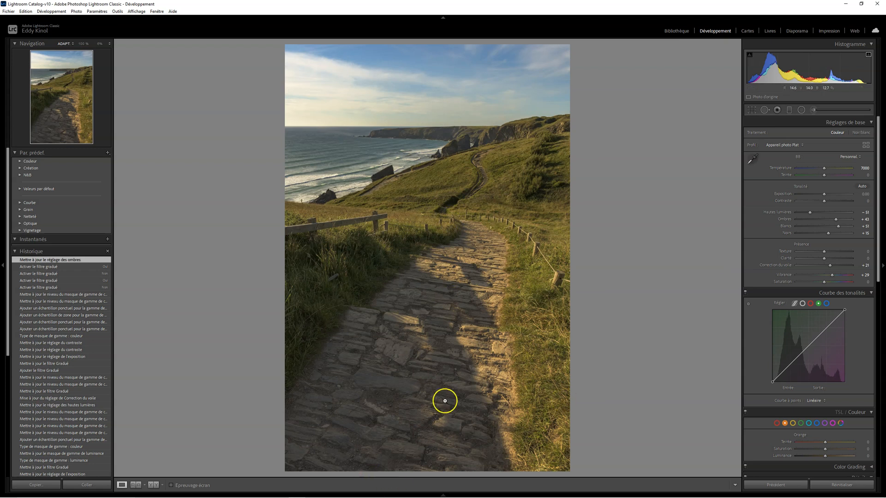
- Add a tall radial filter over the stone path, reset its exposure to 0 and move it down onto the path's foreground
left_click(802, 112)
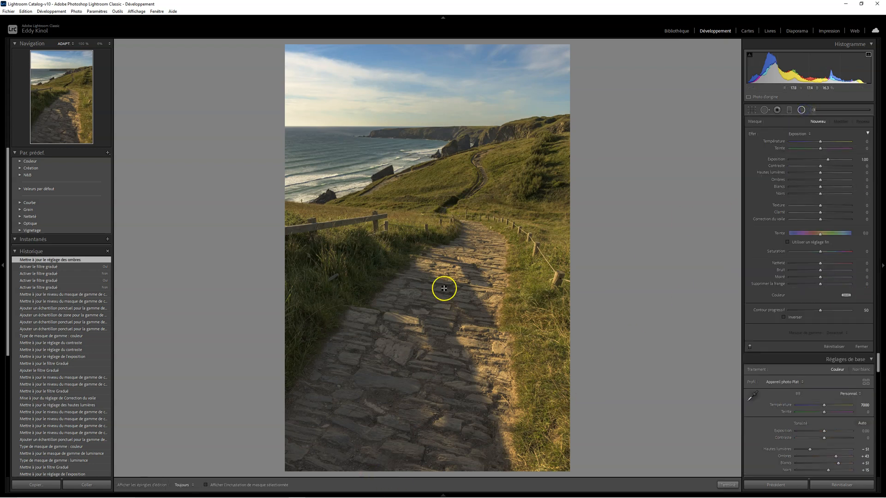
left_click_drag(459, 260, 529, 404)
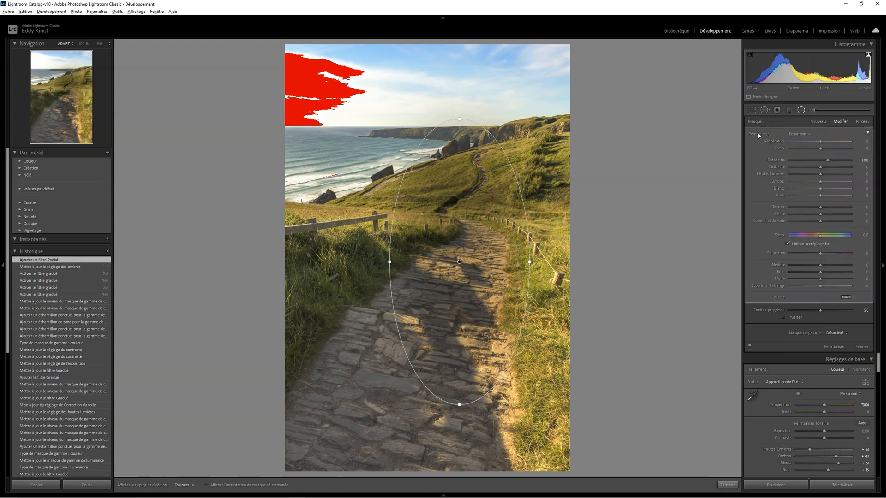
left_click(759, 135, "alt")
left_click_drag(458, 262, 439, 353)
- Set the radial filter's Contour progressif to 100, invert it, tilt it along the path and set Exposition to 1.36
left_click_drag(816, 311, 819, 313)
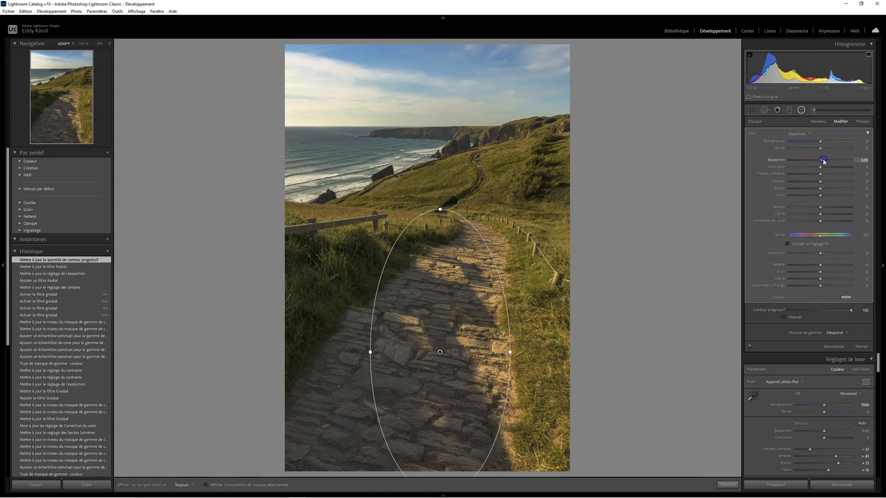
left_click_drag(820, 160, 825, 160)
left_click(785, 318)
left_click_drag(443, 203, 499, 218)
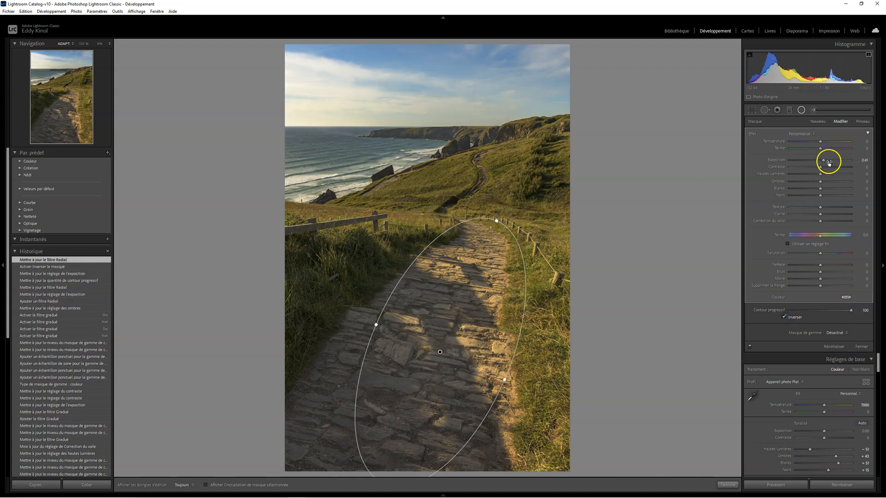
left_click_drag(825, 161, 831, 161)
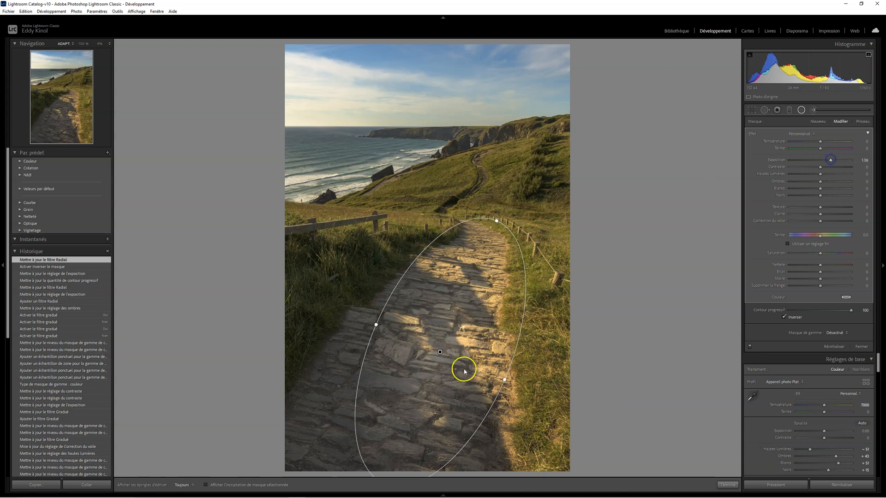
- Shift and enlarge the radial filter to cover the full width of the path, and set its Contraste to 75
left_click_drag(441, 352, 422, 352)
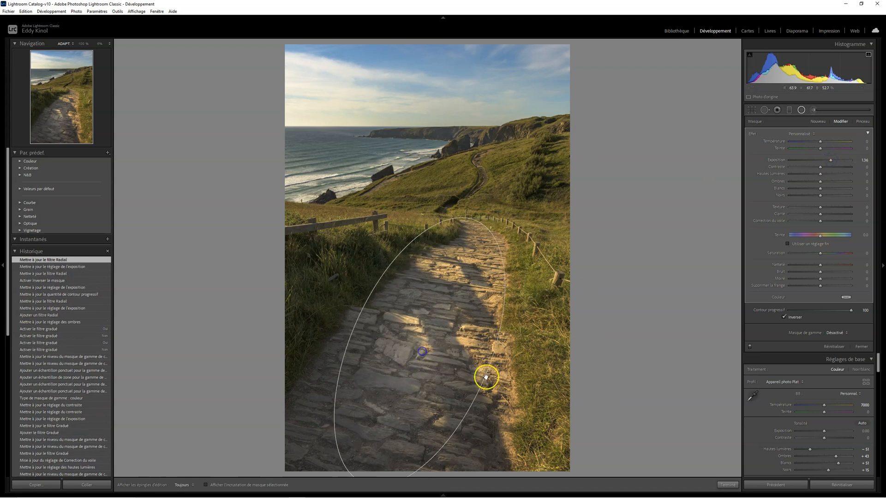
left_click_drag(485, 380, 522, 389)
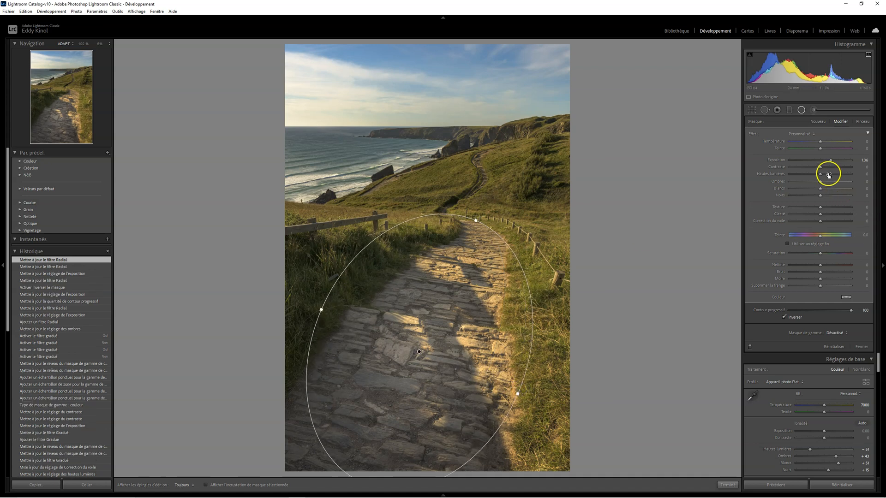
left_click_drag(821, 167, 844, 170)
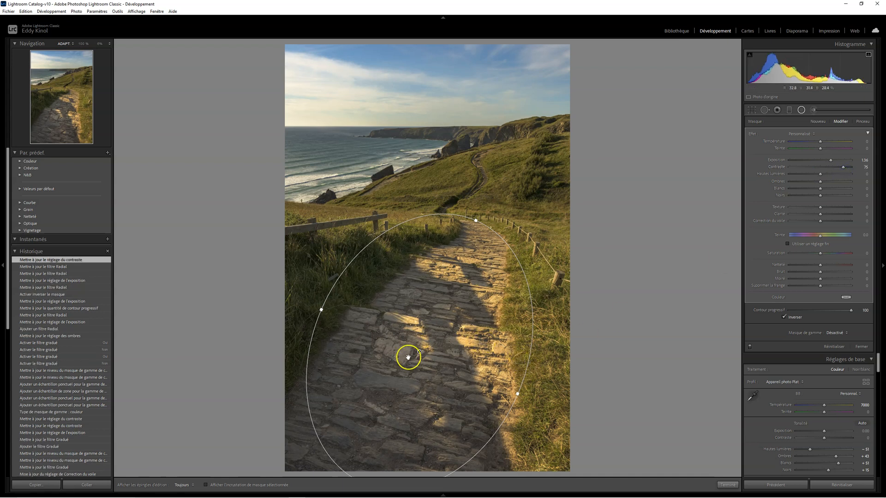
left_click_drag(475, 220, 489, 203)
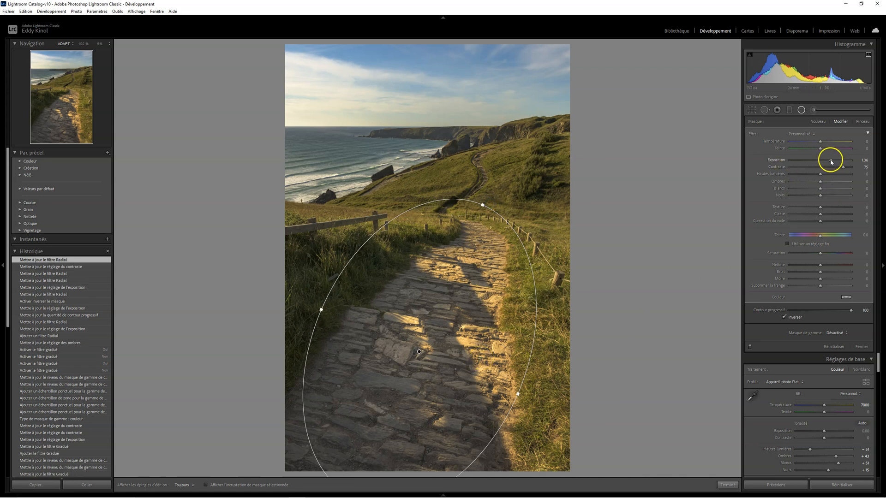
- Set the radial filter's Exposition to 0.55, Blancs to 61 and Saturation to -24
left_click_drag(818, 160, 837, 189)
double_click(814, 175)
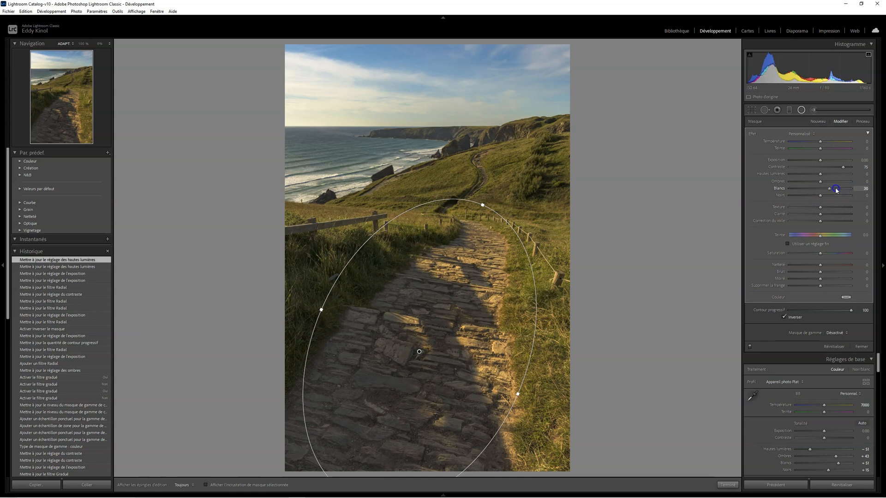
left_click_drag(821, 160, 824, 160)
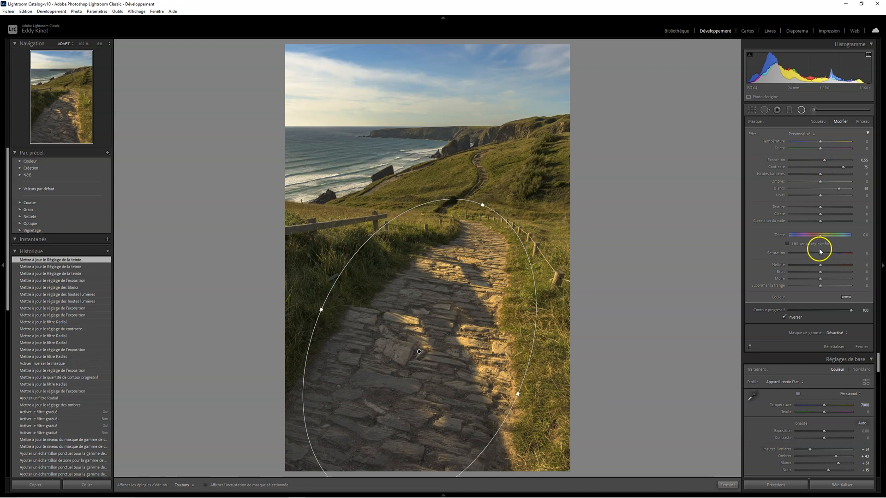
mouse_move(820, 253)
left_mouse_down()
mouse_move(795, 253)
mouse_move(810, 253)
left_mouse_up()
left_click(813, 253)
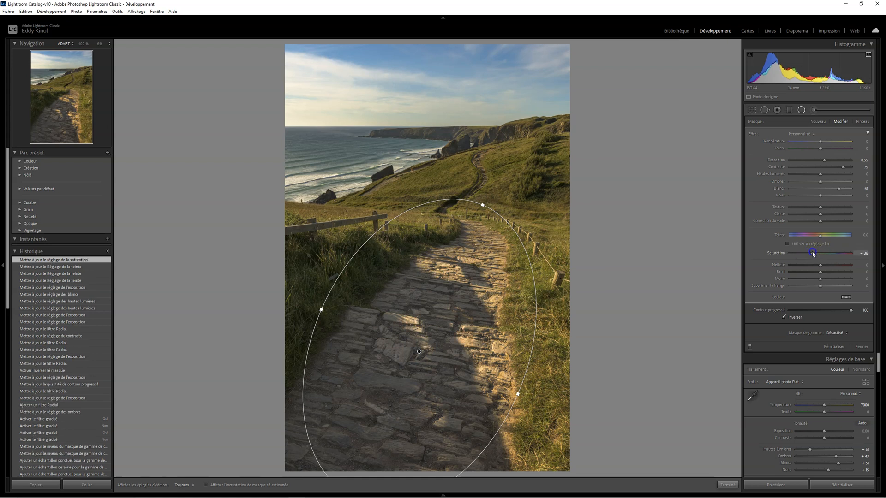
left_click_drag(813, 254, 814, 254)
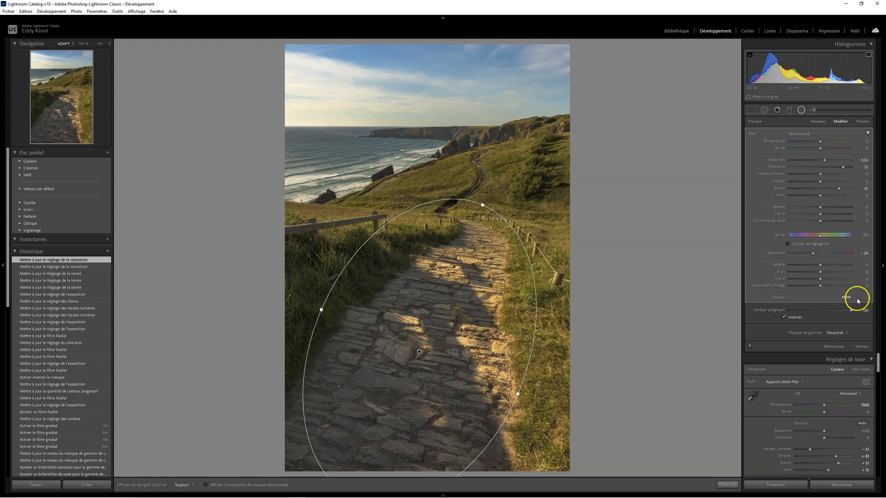
- Restrict the radial filter with a Couleur range mask sampled from two spots on the path's stones, checking it with the mask overlay
left_click(846, 333)
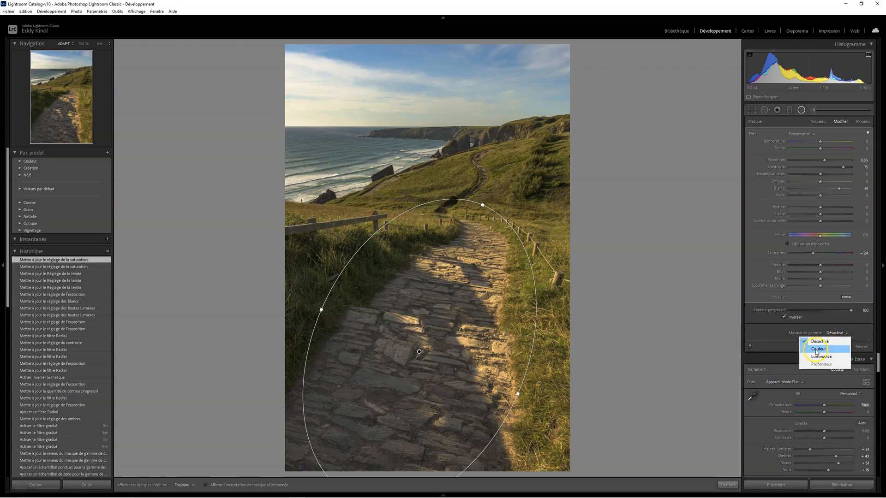
left_click(817, 353)
left_click(755, 337)
left_click(466, 297)
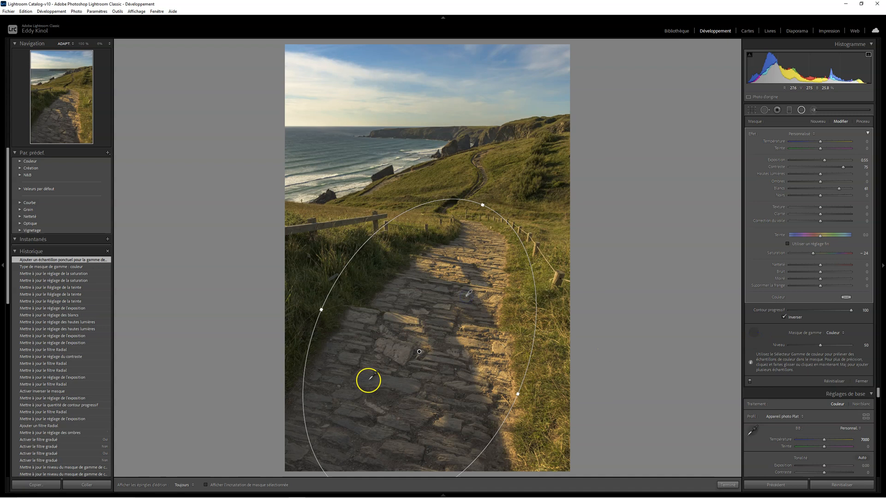
left_click(206, 485)
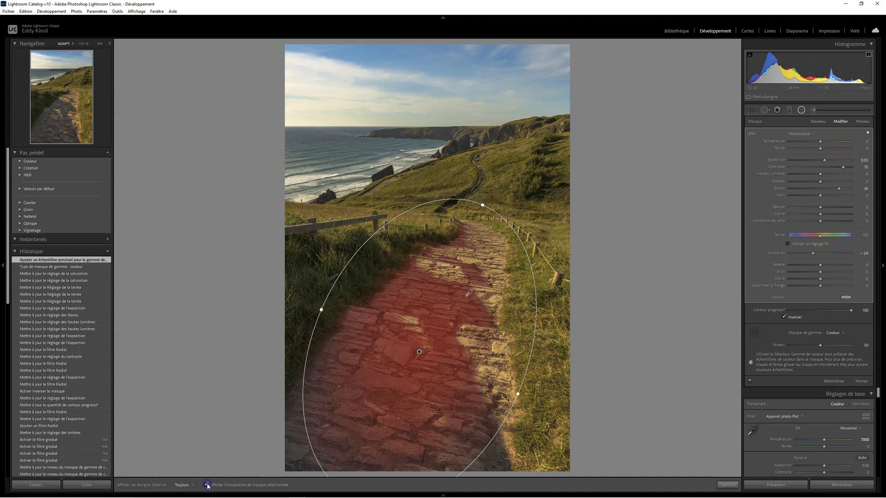
left_click(456, 271)
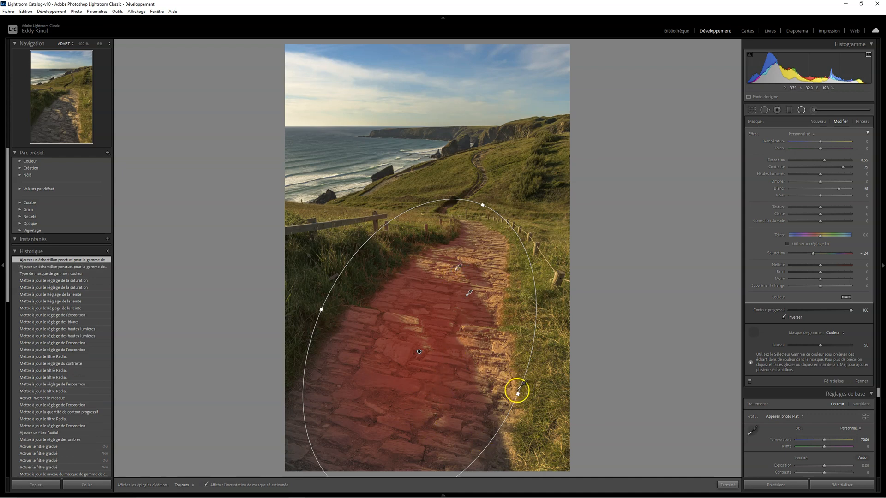
- Widen the radial filter slightly past both edges of the path and hide the mask overlay
left_click(752, 336)
left_click_drag(519, 396, 531, 403)
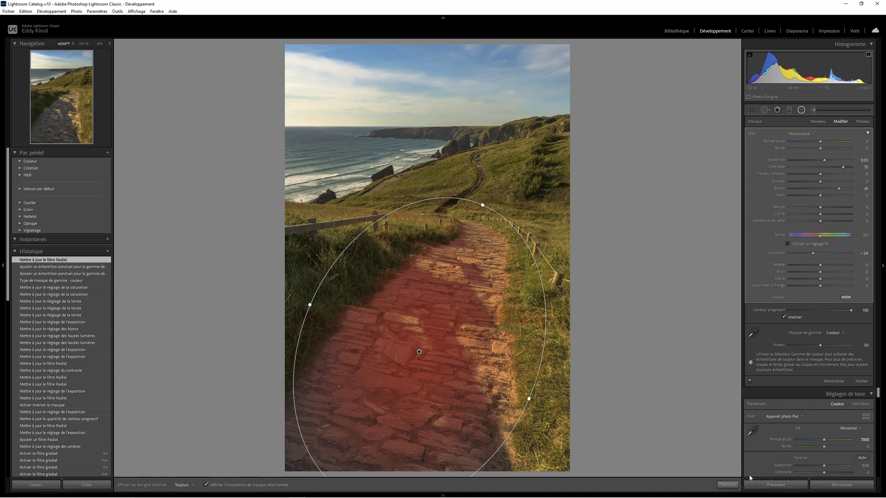
left_click(206, 485)
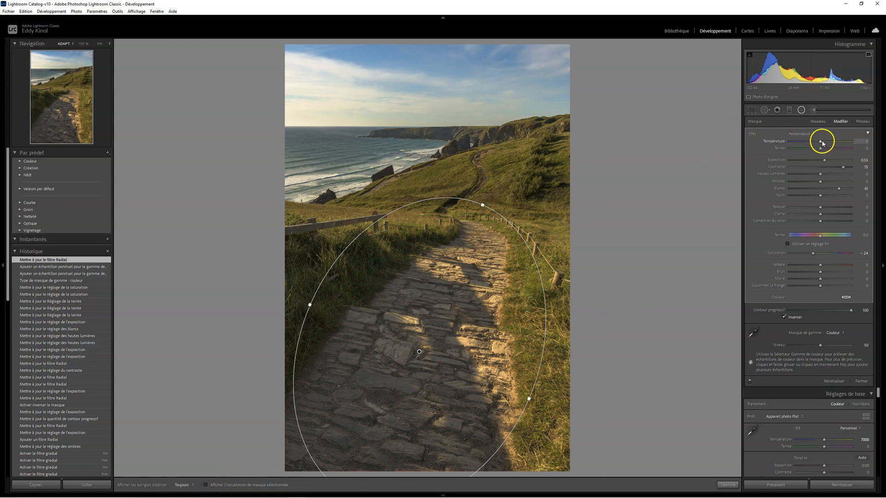
- Set the radial filter's Température to -23 and Exposition to 0.50, and close the filter
left_click_drag(824, 141, 812, 141)
left_click_drag(815, 140, 823, 161)
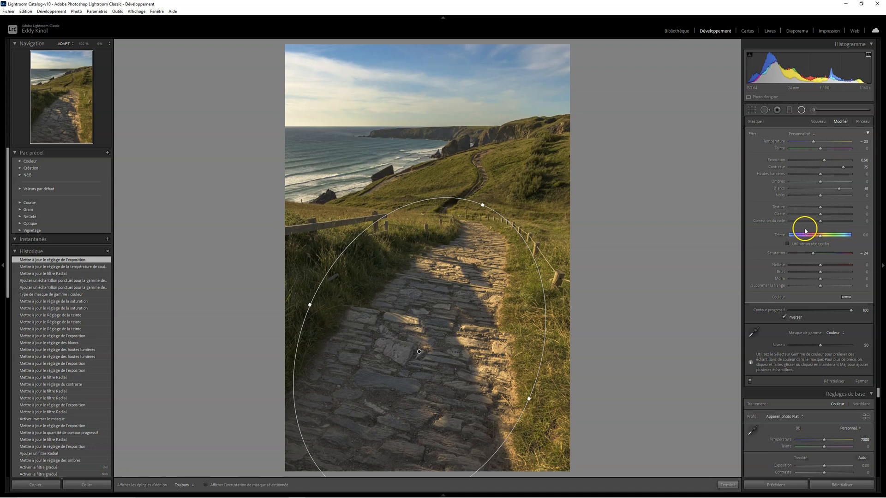
left_click(862, 379)
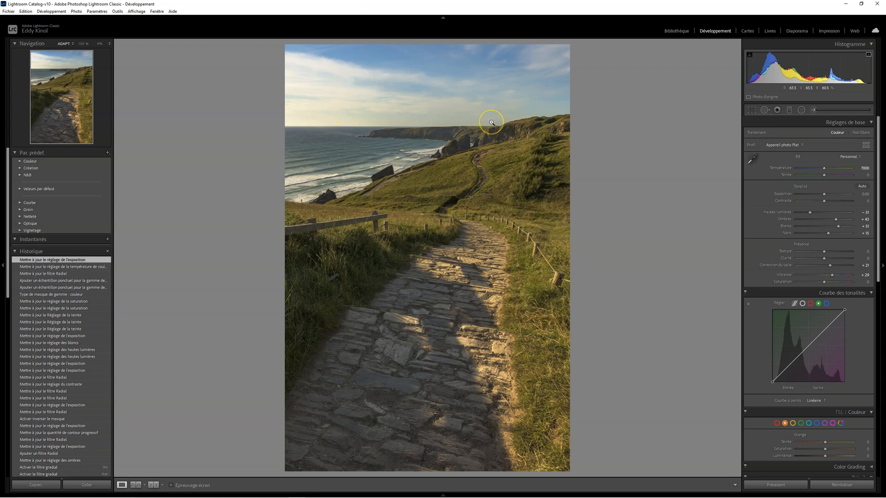
- Add a second radial filter over the far part of the path, reset its exposure to 0 and shift it toward the right-hand fence
left_click(802, 110)
left_click_drag(441, 283, 504, 358)
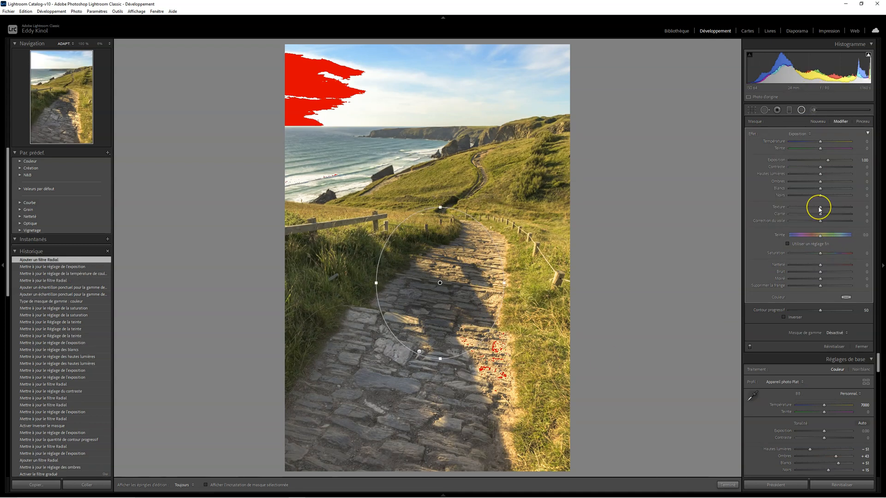
double_click(767, 134)
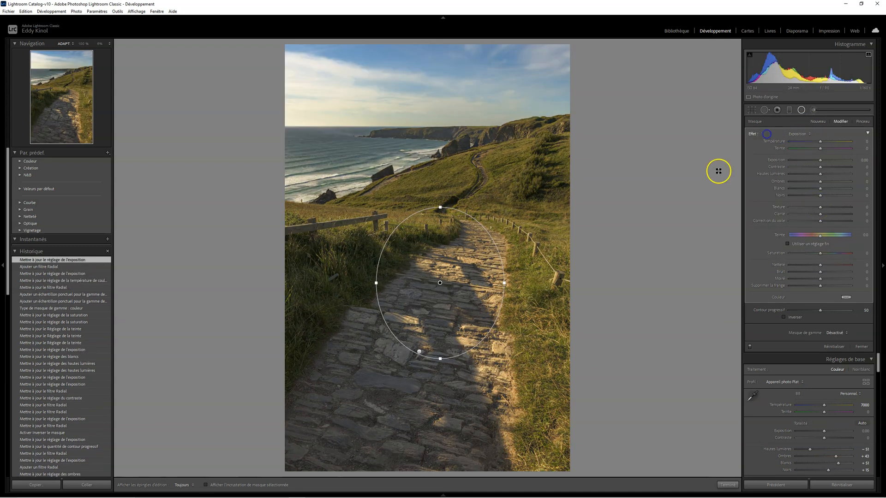
left_click_drag(439, 283, 470, 279)
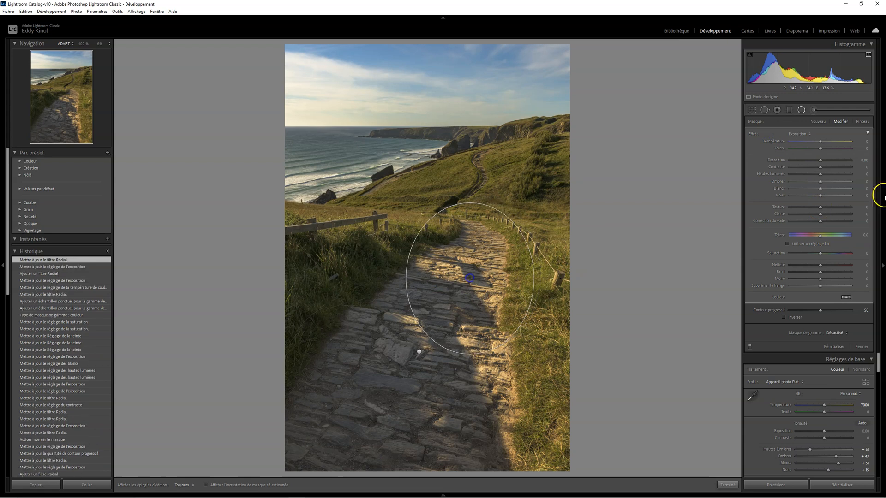
- Move the second radial filter slightly farther up the path, and set its Contour progressif to 100 and Exposition to -0.50
mouse_move(814, 160)
left_mouse_down()
mouse_move(821, 162)
mouse_move(810, 160)
left_mouse_up()
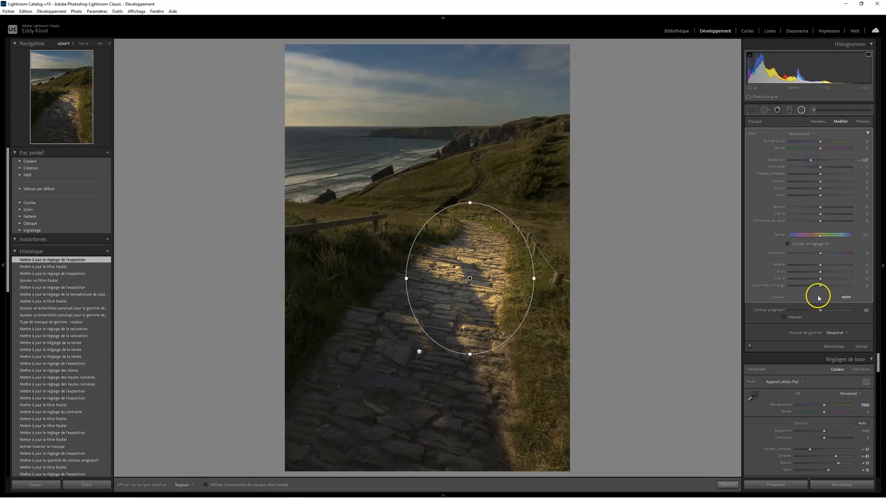
left_click_drag(470, 278, 468, 268)
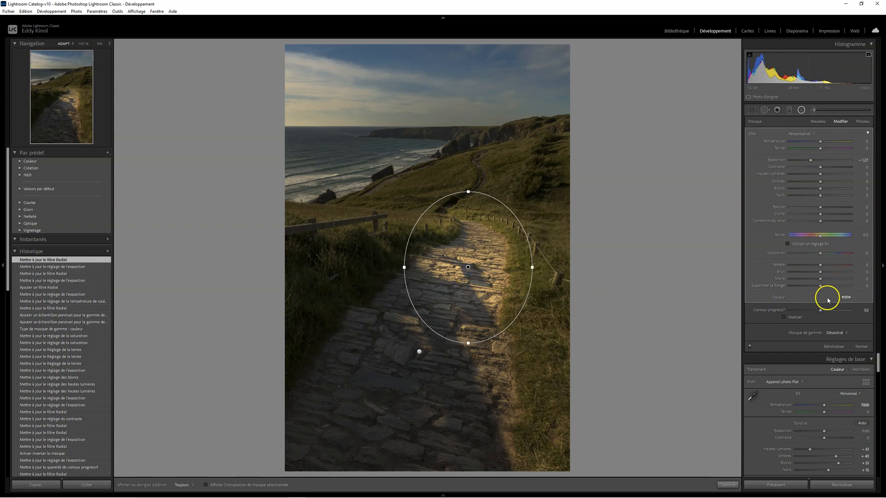
left_click(860, 312)
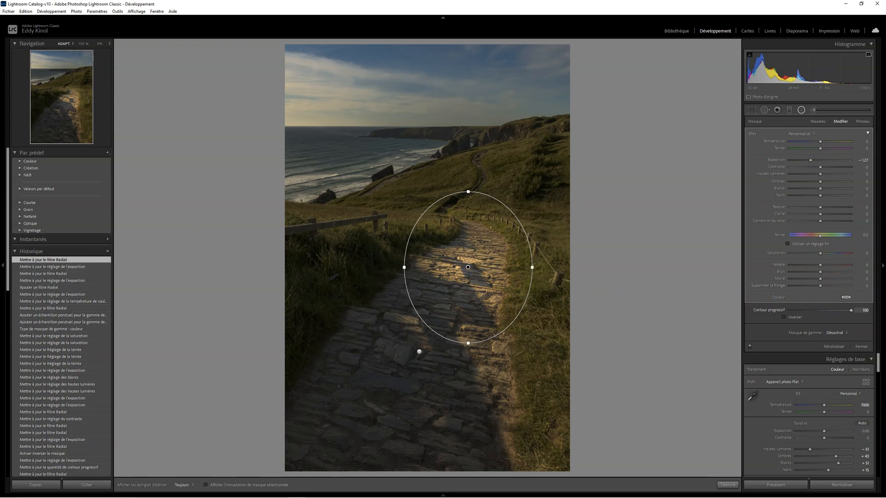
left_click_drag(811, 160, 817, 161)
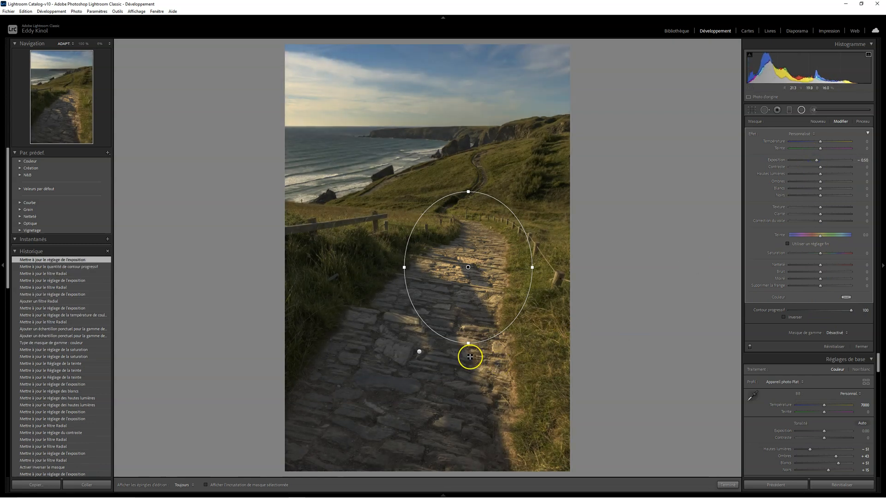
- Stretch the radial filter taller and wider so it extends past both sides of the far path, and close it
left_click_drag(468, 344, 469, 371)
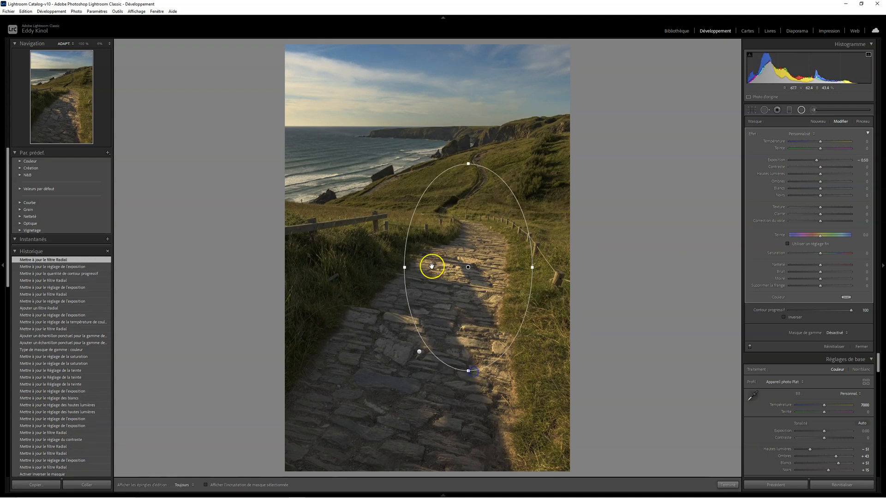
left_click_drag(404, 269, 368, 268)
left_click(861, 346)
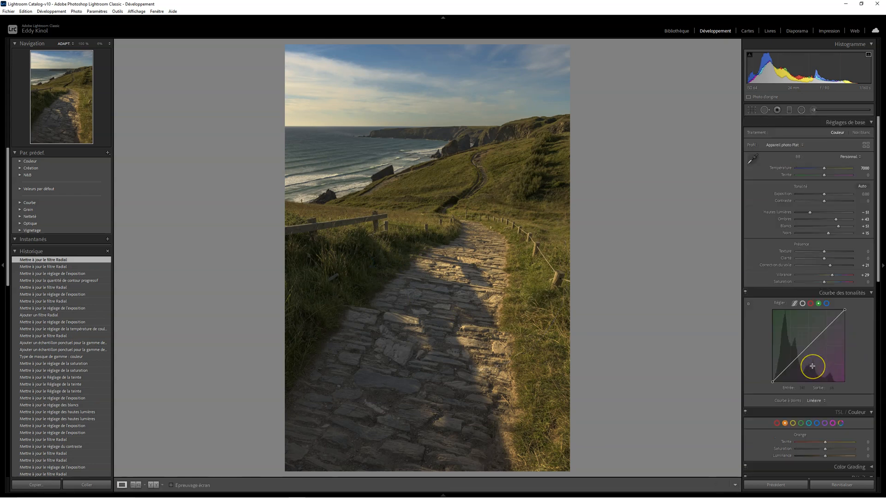
- Compare the edited photo with its original version, and check it at 6% zoom as well as fitted to the view
key("backslash")
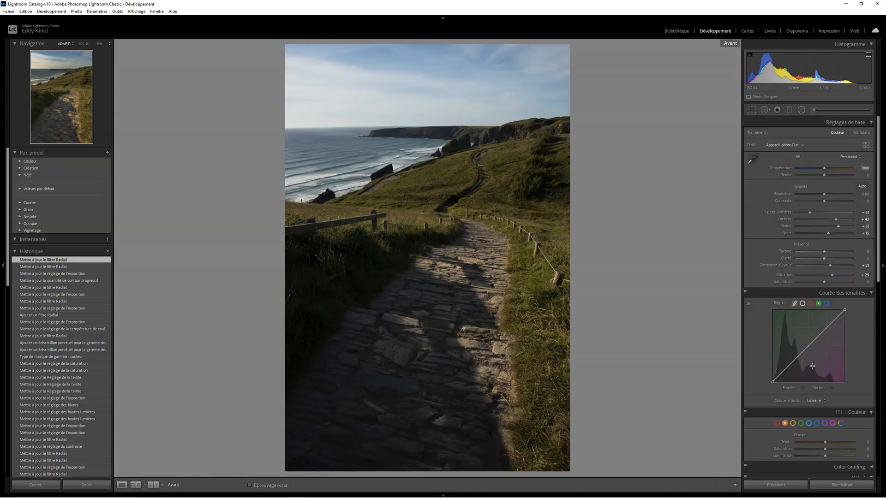
key("backslash")
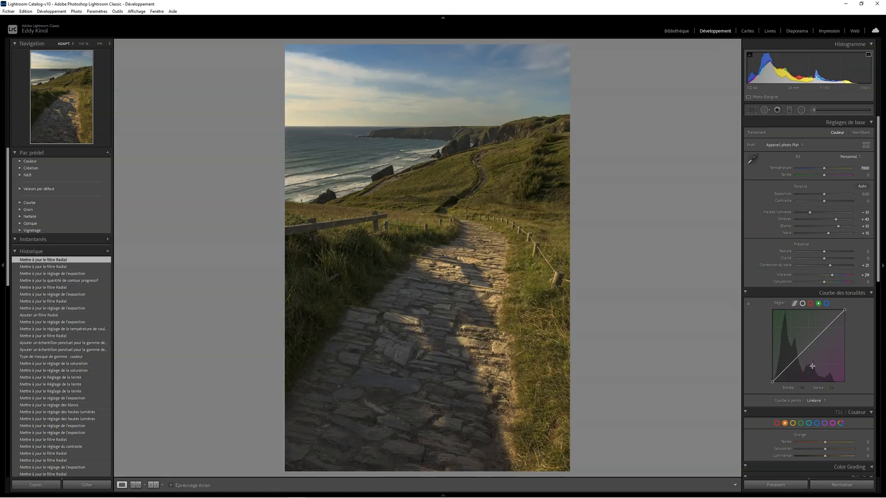
key("backslash")
key("backslash")
left_click(99, 44)
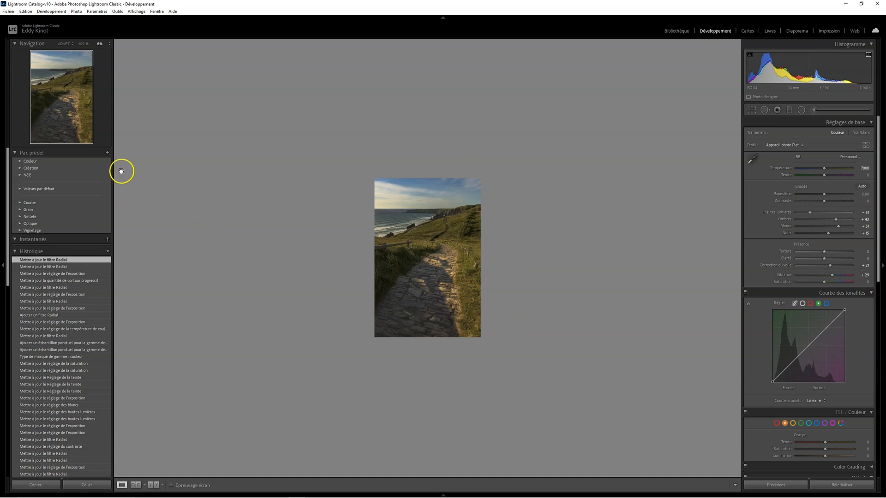
left_click(61, 43)
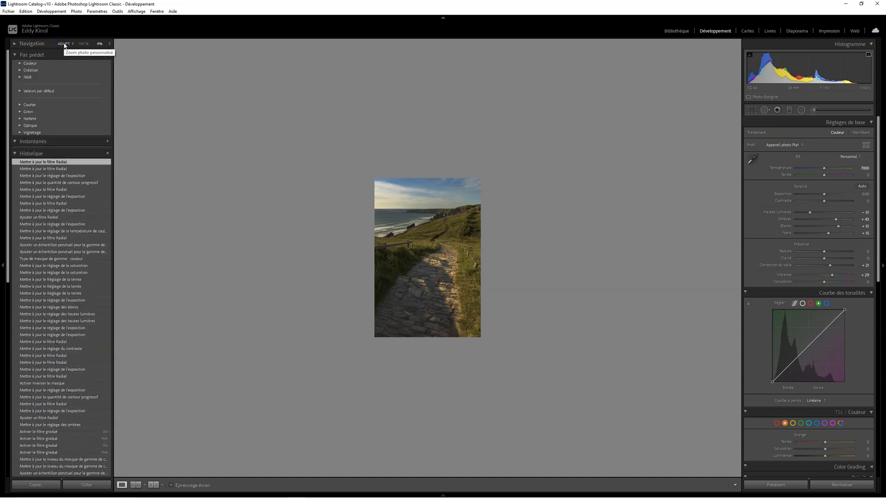
left_click(64, 43)
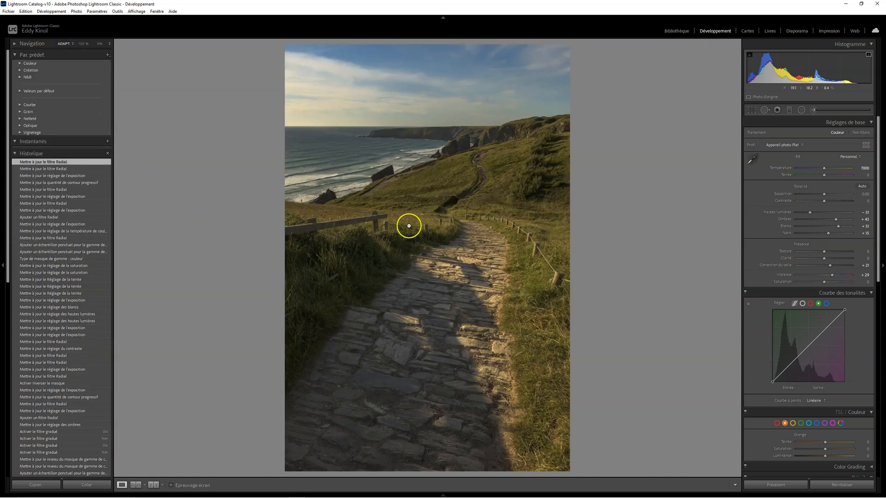
left_click(14, 43)
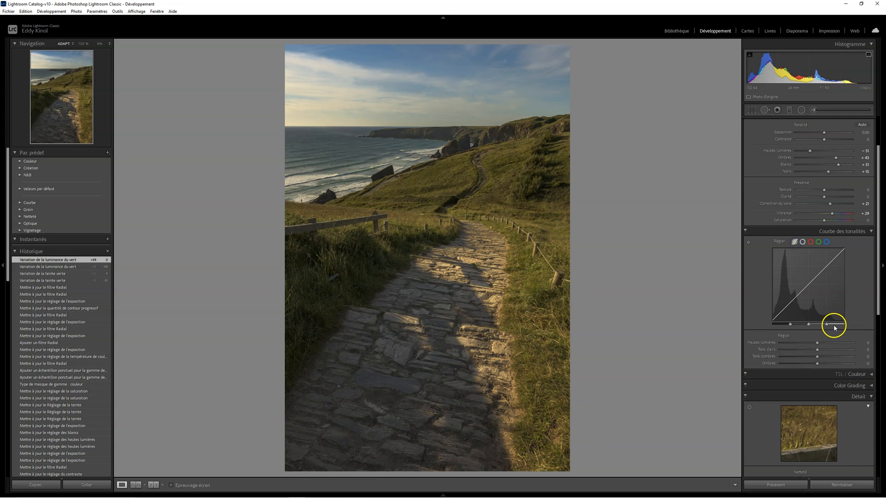
- Shape the point curve into a gentle S, slightly lowering the shadows and raising the highlights from input 184 to output 198
left_click(802, 242)
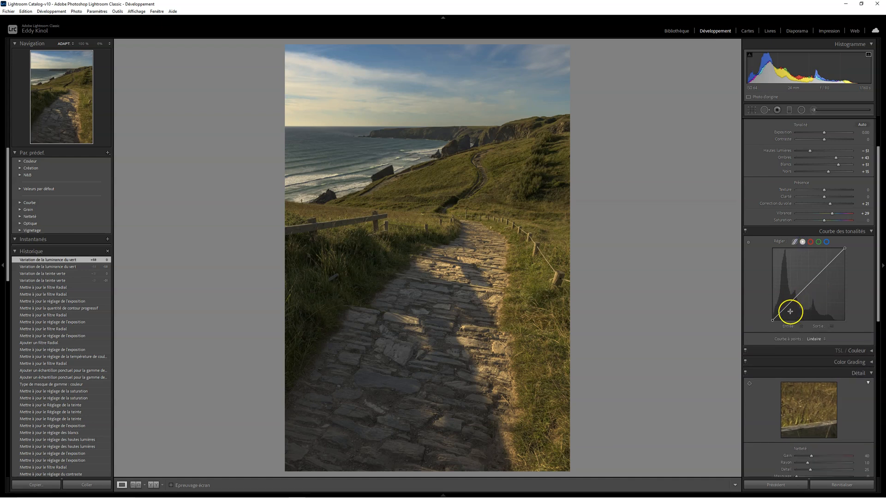
left_click_drag(825, 269, 825, 263)
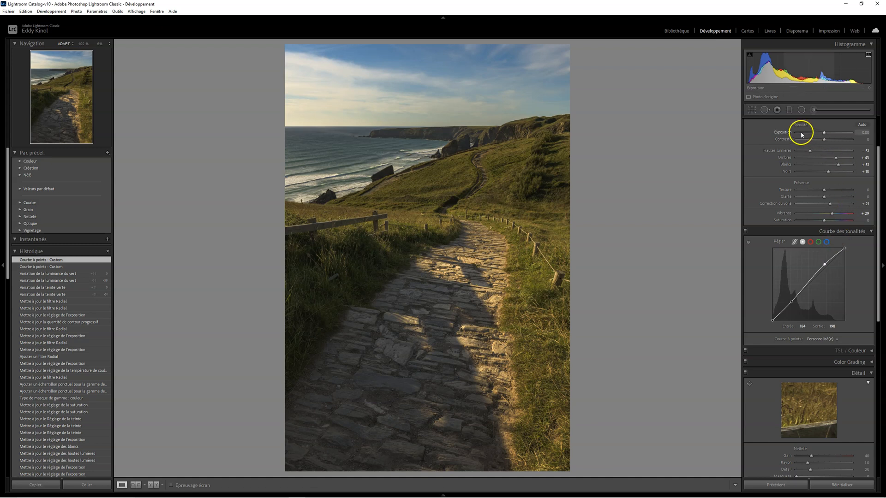
- Darken the sky's upper corner and the photo's borders using an adjustment brush with Exposition -0.64, Taille 24 and Débit 13
left_click(836, 112)
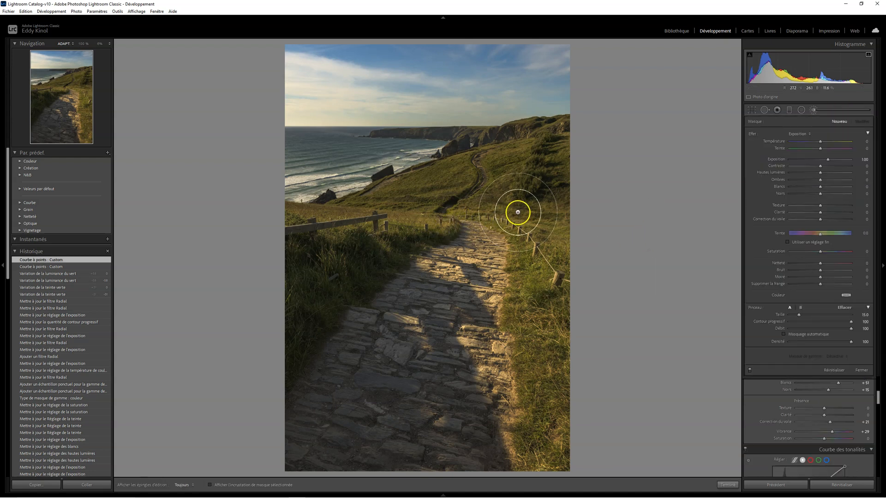
left_click_drag(829, 159, 827, 162)
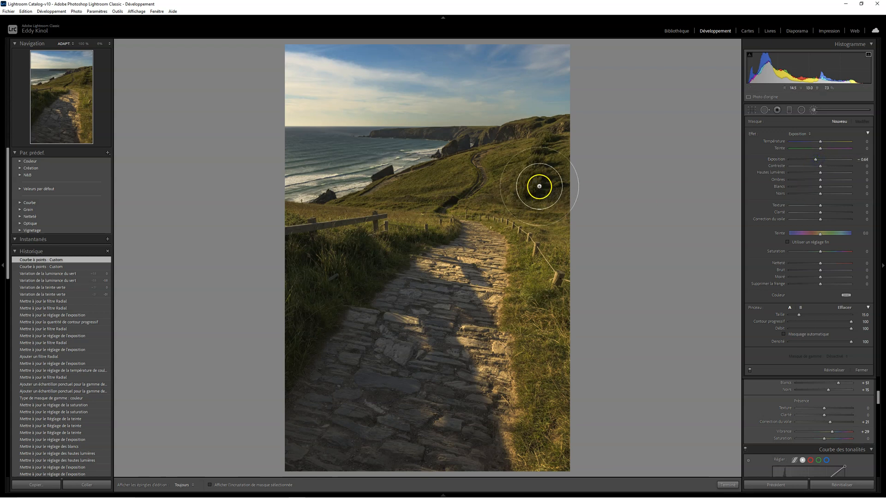
scroll(548, 194, "up", 2)
scroll(548, 194, "up", 2)
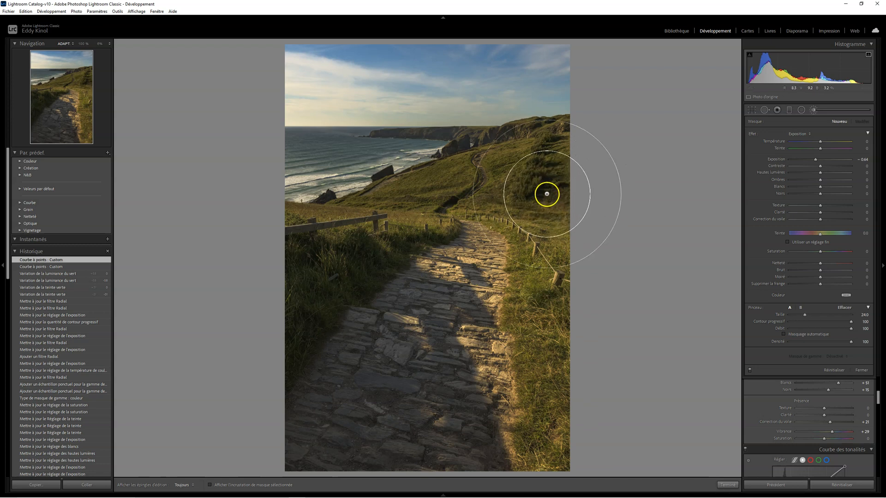
scroll(547, 194, "up", 2)
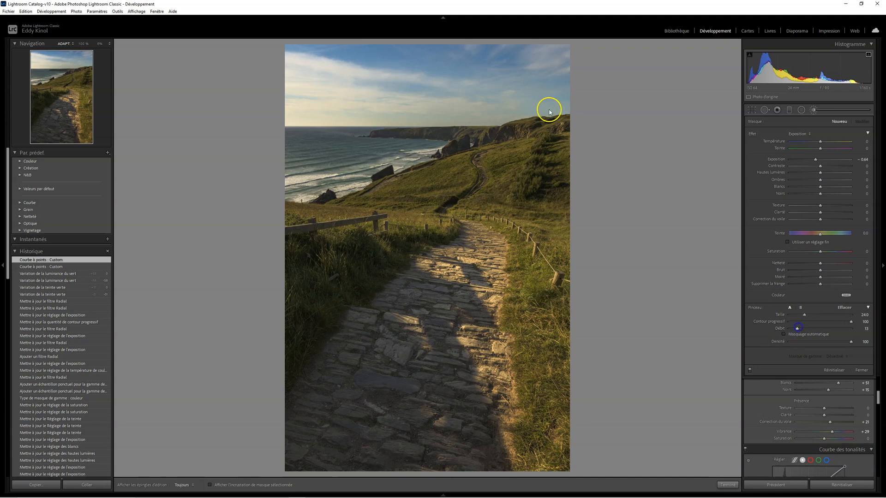
mouse_move(527, 70)
left_mouse_down()
mouse_move(568, 105)
mouse_move(530, 33)
left_mouse_up()
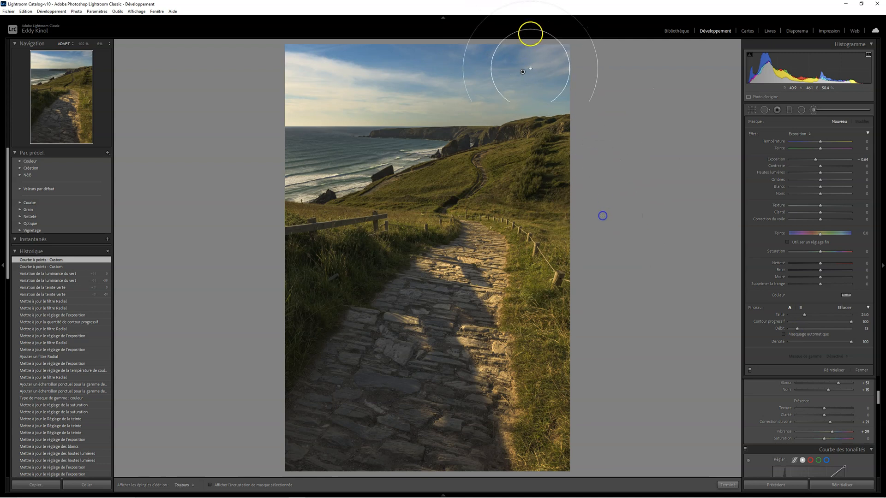
left_click_drag(557, 104, 510, 394)
mouse_move(534, 245)
left_mouse_down()
mouse_move(544, 209)
mouse_move(529, 456)
mouse_move(454, 454)
mouse_move(303, 242)
mouse_move(302, 18)
mouse_move(365, 55)
mouse_move(220, 190)
left_mouse_up()
mouse_move(220, 190)
left_mouse_down()
mouse_move(312, 116)
mouse_move(318, 83)
mouse_move(460, 65)
mouse_move(672, 164)
left_mouse_up()
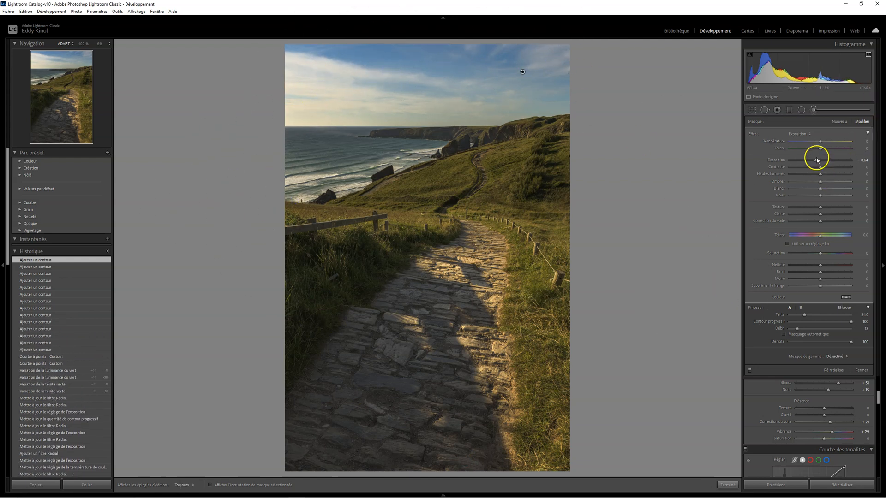
- Set the brush adjustment's Exposition to -1.46 and paint more strokes along the sky and the photo's side edges
mouse_move(800, 163)
left_mouse_down()
mouse_move(818, 162)
mouse_move(802, 164)
left_mouse_up()
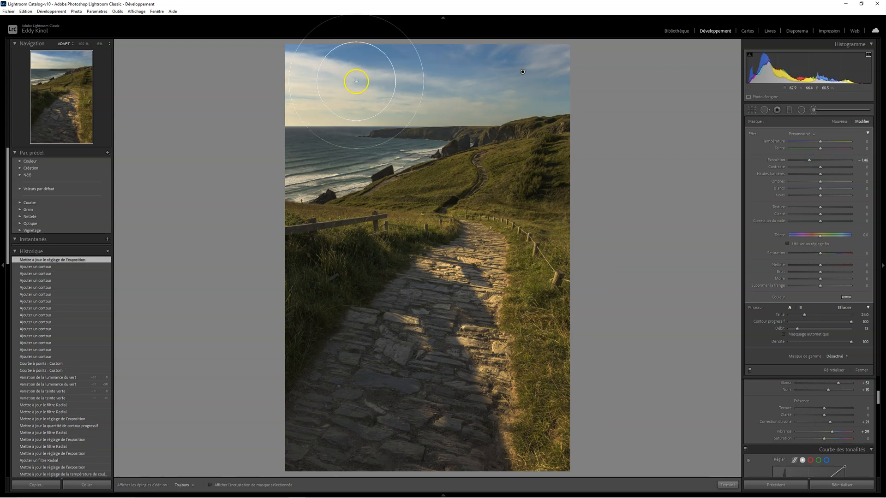
left_click(292, 83)
left_click_drag(538, 105, 532, 174)
mouse_move(565, 345)
left_mouse_down()
mouse_move(579, 393)
mouse_move(540, 478)
left_mouse_up()
key("h")
left_click(287, 261)
left_click(78, 81)
- Reinforce the hand-painted vignette with repeated brush strokes around the outer edges of the whole photo
left_click(99, 43)
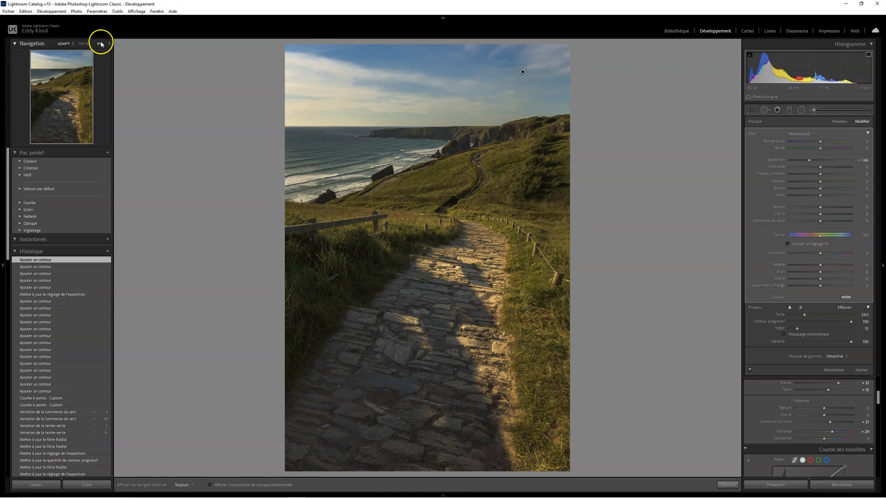
left_click_drag(528, 281, 422, 209)
left_click(373, 254)
left_click(391, 208)
left_click(369, 311)
left_click(365, 324)
left_click(505, 241)
left_click(502, 278)
left_click(456, 420)
left_click(499, 109)
left_click(494, 291)
left_click(356, 280)
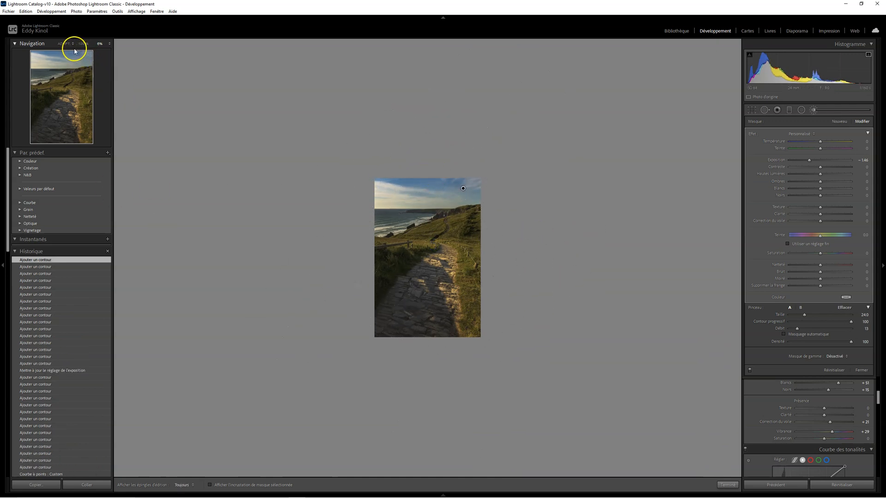
- Toggle the brush adjustments off and on repeatedly to judge the effect of the darkened edges
left_click(751, 370)
left_click(750, 370)
left_click(751, 371)
left_click(751, 370)
left_click(751, 371)
left_click(751, 370)
left_click(751, 371)
left_click(751, 371)
left_click(750, 370)
left_click(751, 371)
left_click(751, 371)
left_click(750, 371)
left_click(751, 370)
left_click(750, 371)
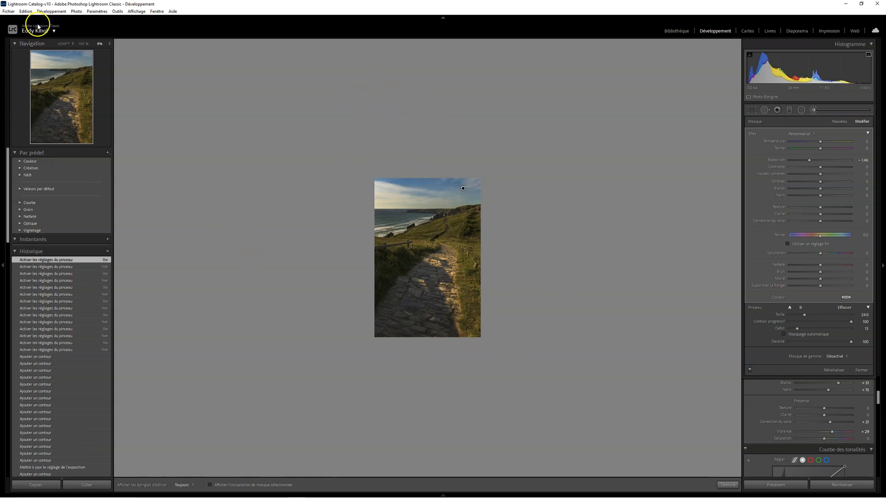
- Add one more brush stroke across the path, close the brush, and review the photo before/after and in full screen
left_click(64, 44)
left_click_drag(404, 321, 504, 331)
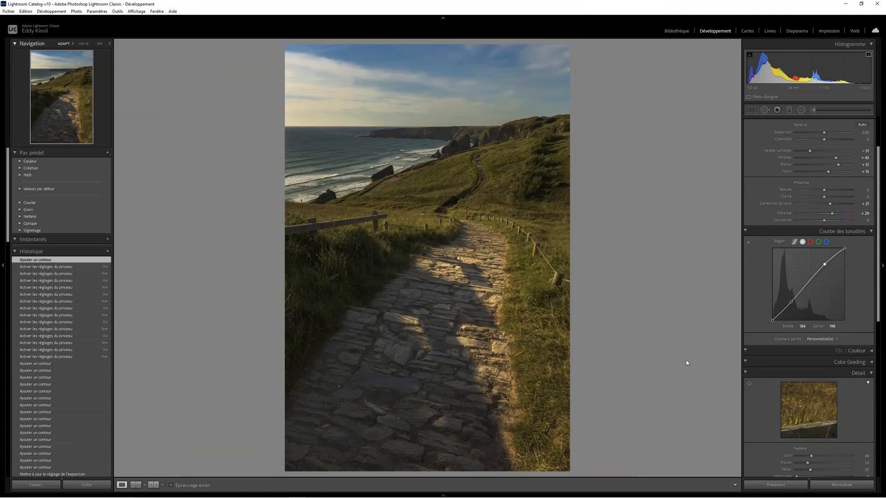
key("backslash")
key("backslash")
key("f")
key("f")
- Set the overall Contraste to +13 and Clarté to +36 in the basic adjustments
scroll(813, 174, "up", 2)
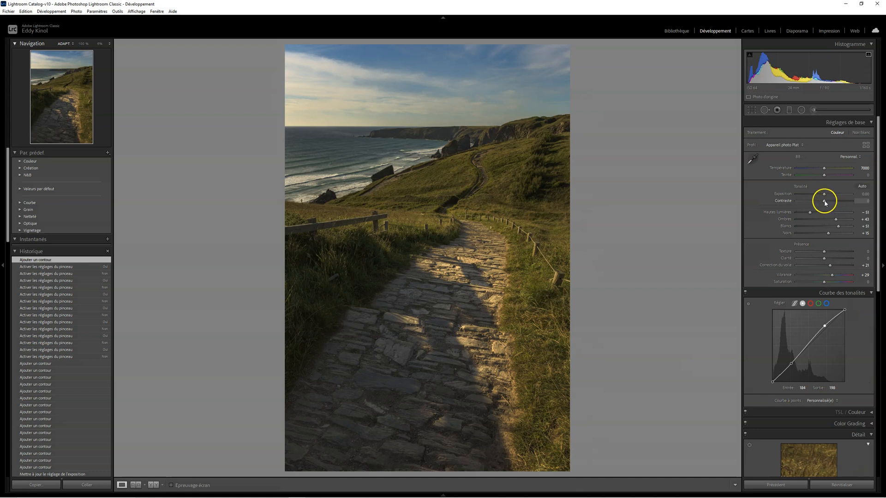
left_click_drag(828, 202, 830, 202)
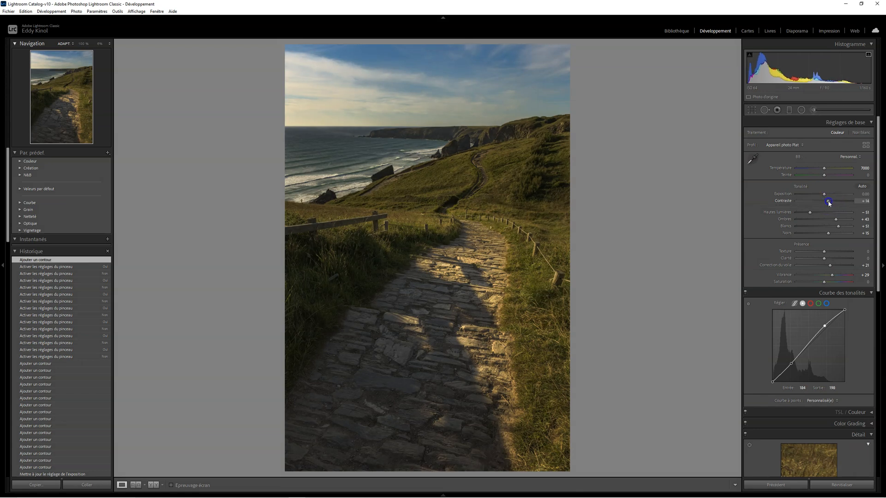
left_click(830, 266)
left_click(825, 259)
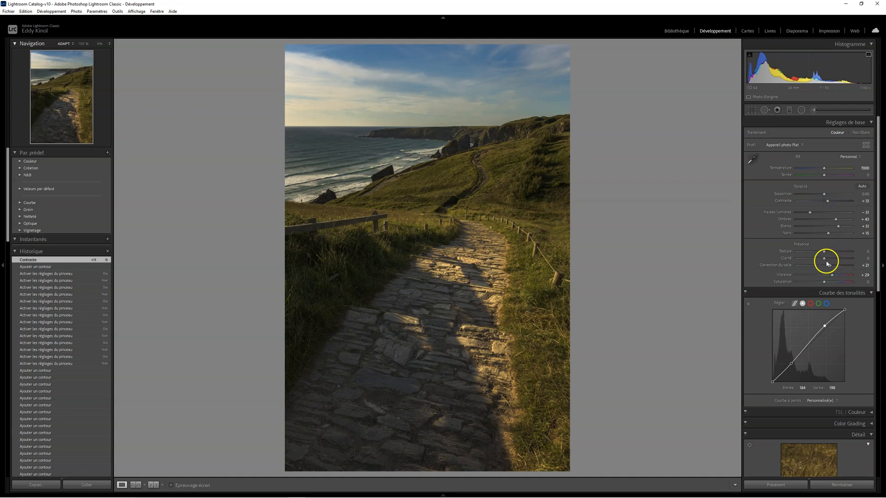
left_click_drag(825, 260, 834, 260)
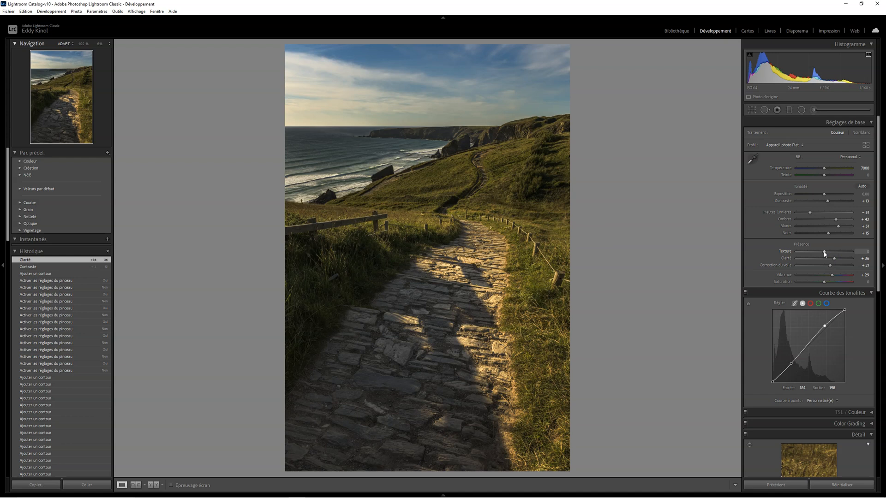
- Paint the stone path using a new brush adjustment with Texture 24, Taille 11 and Débit 76, resetting its Exposition to 0
left_click(812, 170)
left_click(841, 110)
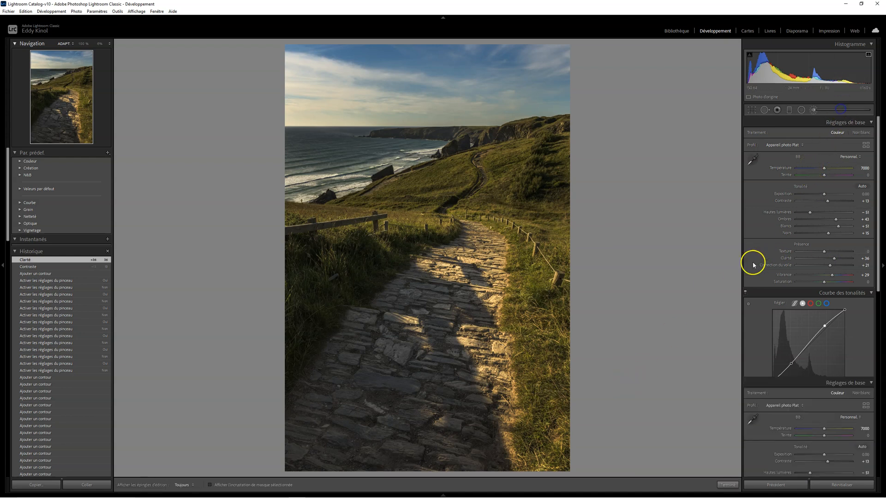
left_click_drag(821, 206, 828, 206)
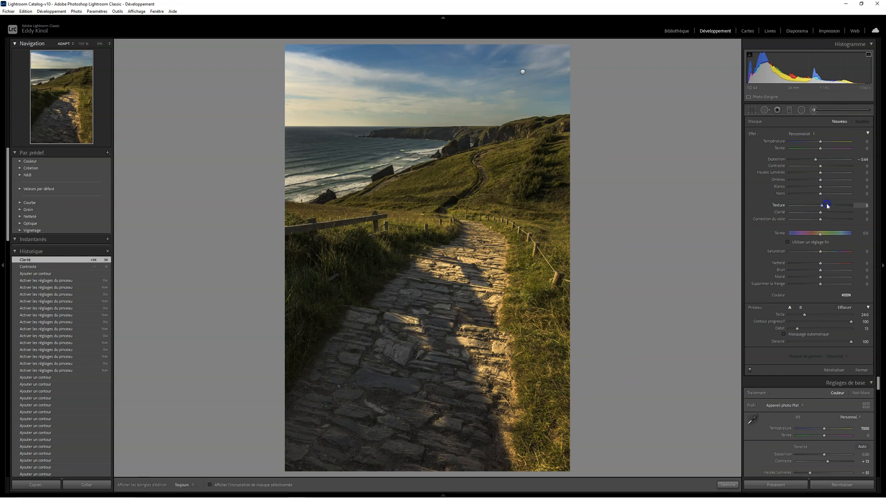
scroll(483, 258, "down", 6)
mouse_move(483, 242)
left_mouse_down()
mouse_move(458, 304)
mouse_move(474, 261)
mouse_move(441, 277)
left_mouse_up()
left_click(392, 439)
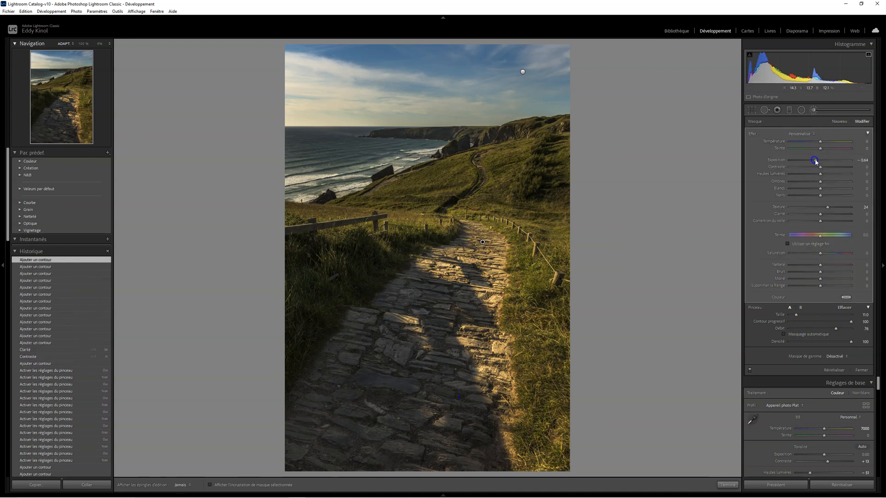
left_click(388, 434)
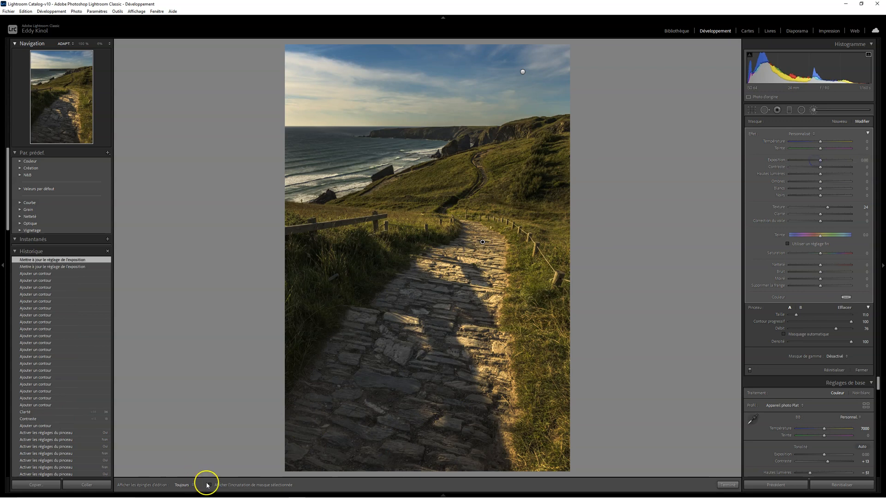
- Show the brush mask overlay and erase the spill onto the grass along both sides of the path using Masquage automatique
left_click(210, 485)
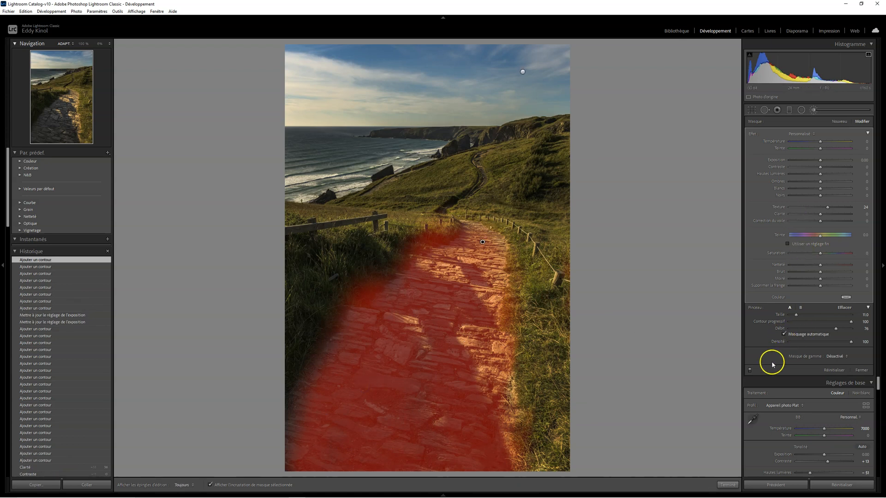
mouse_move(377, 287)
left_mouse_down()
mouse_move(360, 311)
mouse_move(367, 291)
mouse_move(356, 313)
mouse_move(354, 305)
mouse_move(314, 369)
left_mouse_up()
mouse_move(388, 243)
left_mouse_down()
mouse_move(435, 224)
mouse_move(418, 247)
mouse_move(447, 234)
mouse_move(449, 220)
mouse_move(404, 252)
mouse_move(458, 233)
mouse_move(513, 289)
mouse_move(522, 374)
left_mouse_up()
mouse_move(527, 419)
left_mouse_down()
mouse_move(530, 474)
mouse_move(533, 466)
left_mouse_up()
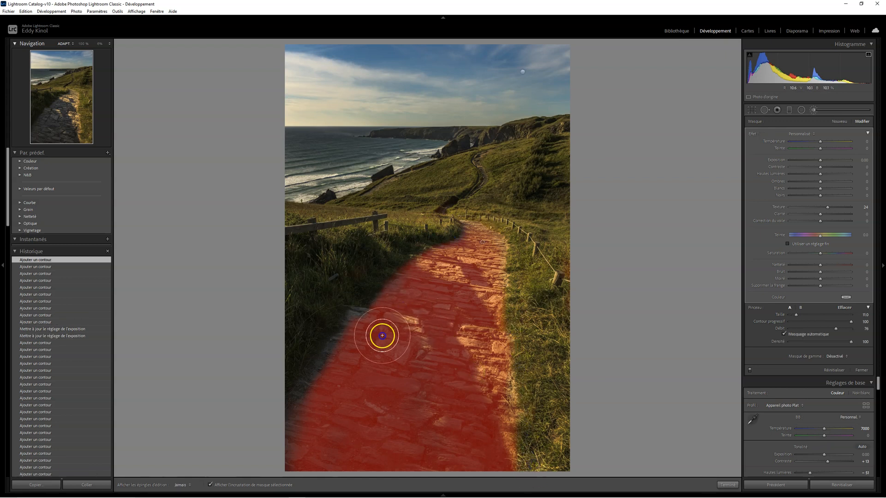
- Refine the path mask with brush strokes along both edges of the stone path, using a smaller brush for the final strokes
mouse_move(351, 358)
left_mouse_down()
mouse_move(352, 384)
mouse_move(333, 399)
mouse_move(331, 375)
mouse_move(308, 442)
left_mouse_up()
left_click_drag(416, 283, 447, 253)
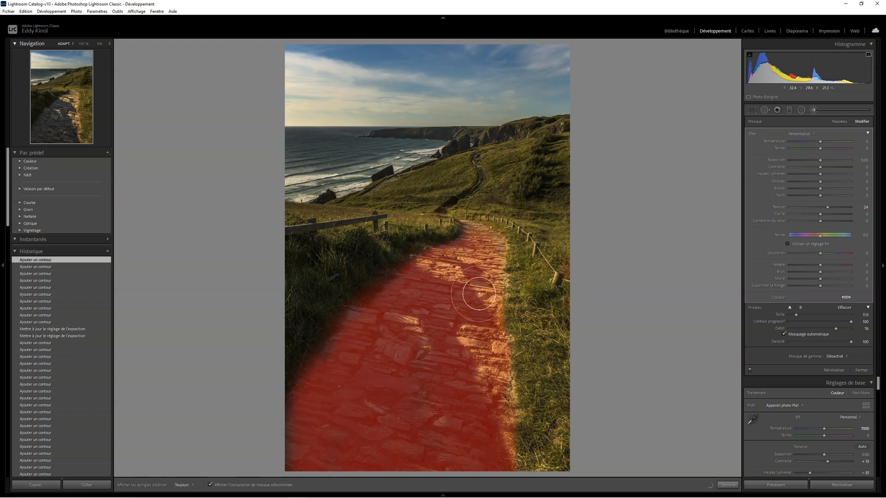
scroll(479, 293, "down", 5)
left_click_drag(473, 227, 497, 250)
left_click_drag(493, 352, 504, 481)
mouse_move(369, 326)
left_mouse_down()
mouse_move(337, 370)
mouse_move(405, 416)
mouse_move(372, 437)
mouse_move(319, 439)
left_mouse_up()
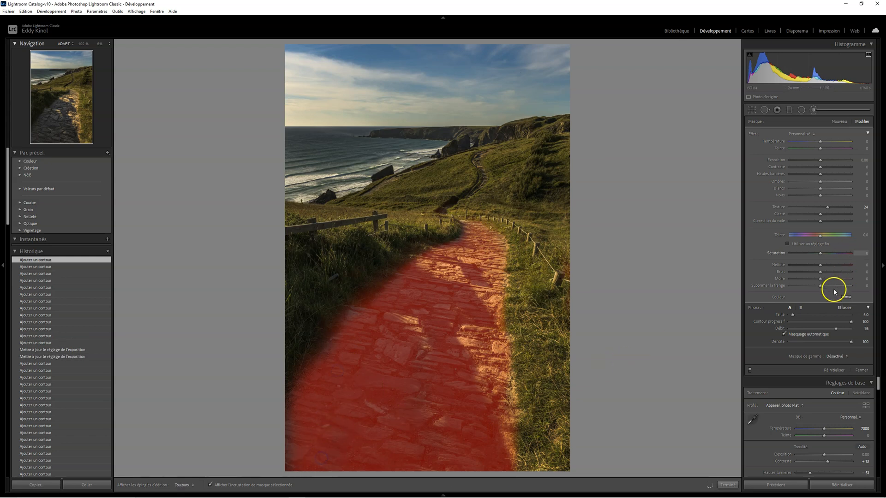
- Close the brush adjustment and compare the whole photo before and after the edits
left_click(862, 370)
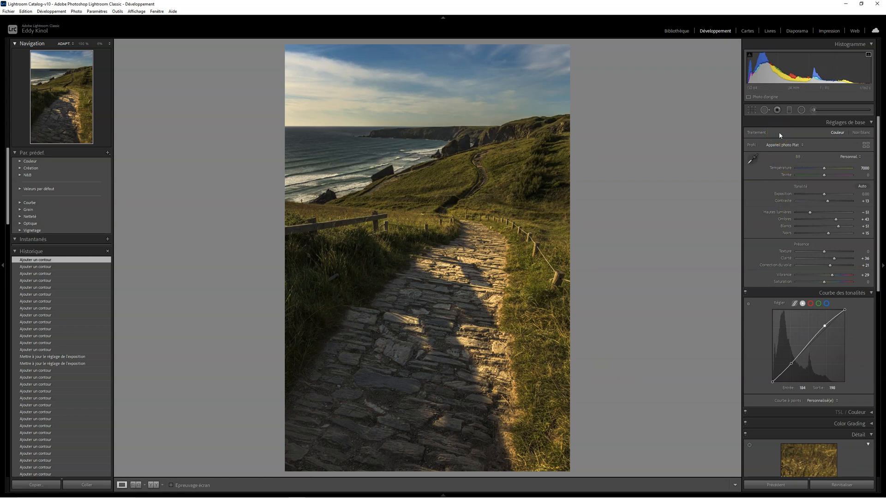
key("backslash")
key("backslash")
key("backslash")
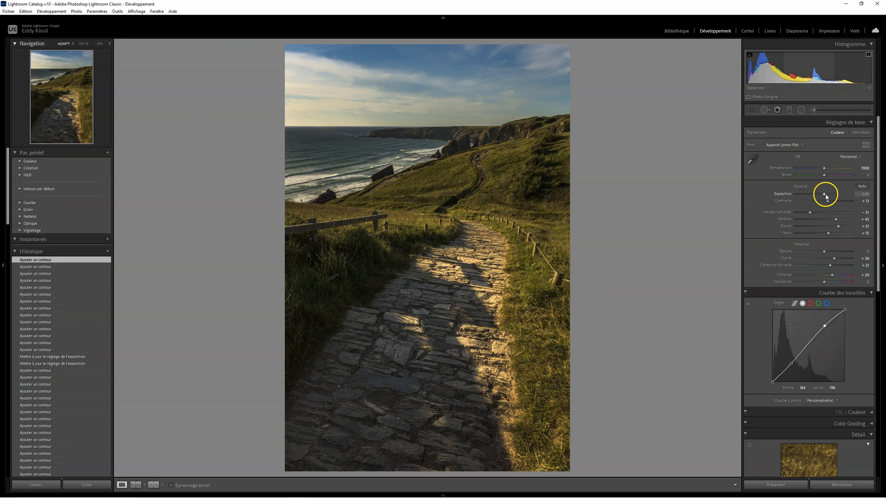
- Set the overall Exposition to +0.44 in the basic adjustments
left_click_drag(829, 195, 829, 196)
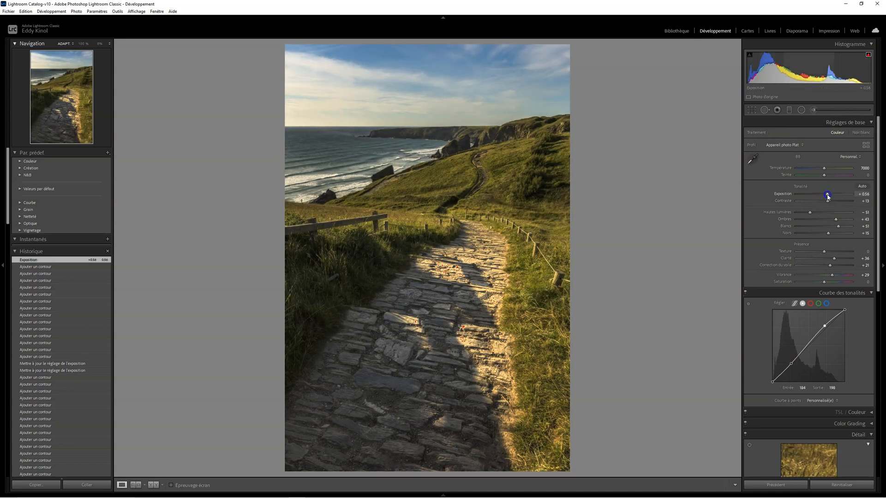
left_click_drag(828, 197, 827, 198)
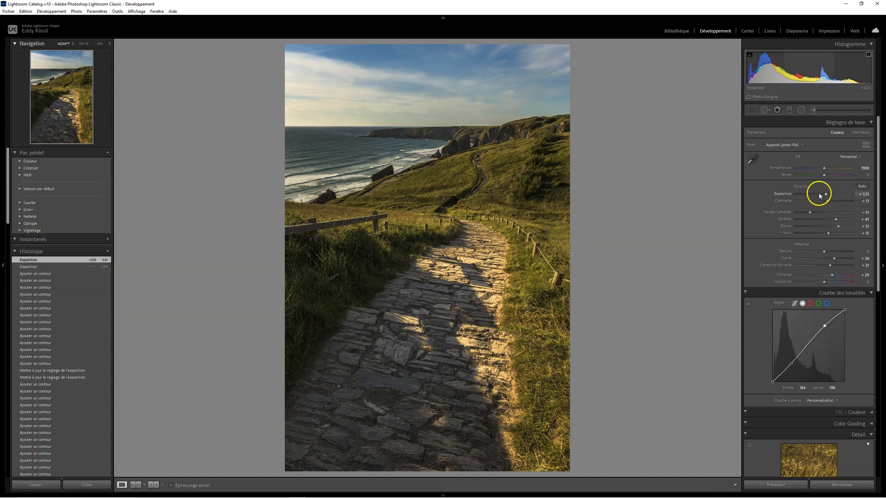
left_click_drag(825, 195, 826, 195)
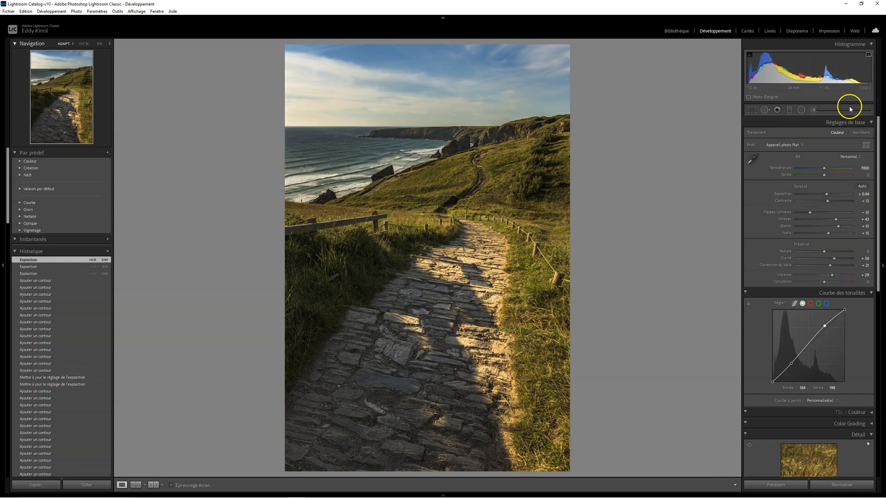
- Paint the sunlit stones on the upper path with a new brush at Exposition −0.64 and Texture 24, hide the overlay, and compare without brush adjustments
key("k")
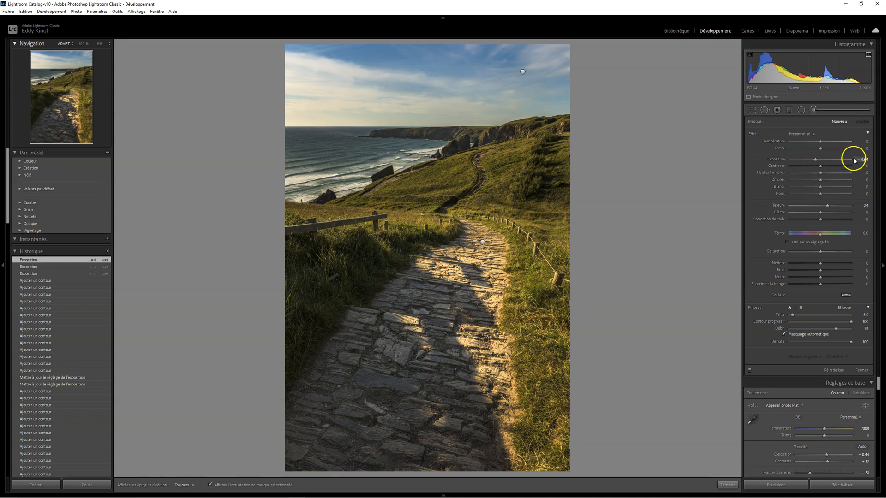
key("h")
mouse_move(461, 288)
left_mouse_down()
mouse_move(447, 281)
mouse_move(463, 266)
mouse_move(471, 297)
left_mouse_up()
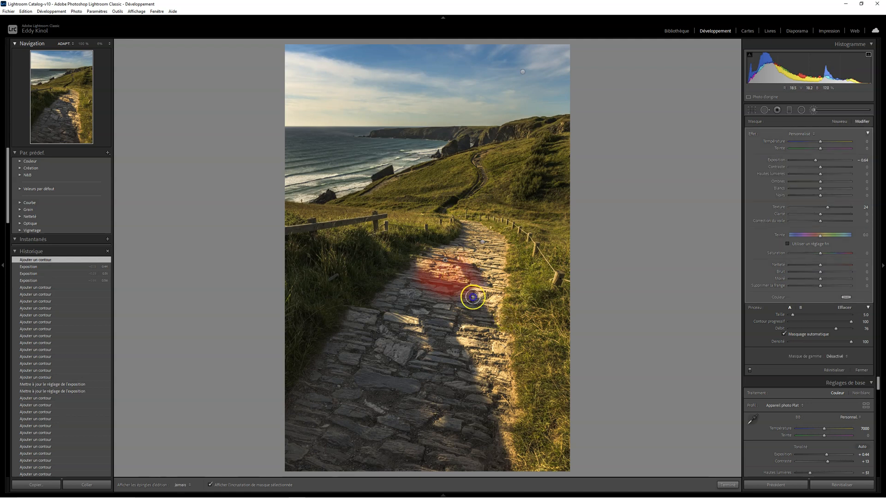
left_click(211, 486)
key("h")
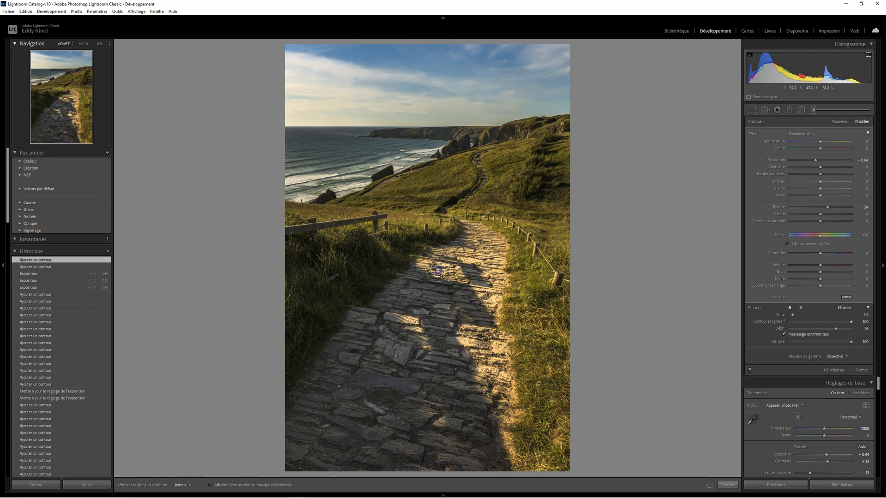
left_click(444, 279)
key("h")
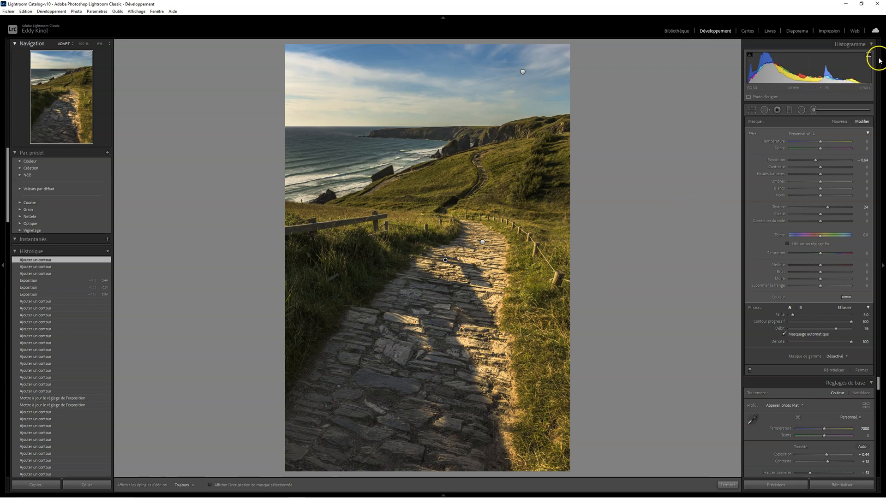
left_click(749, 370)
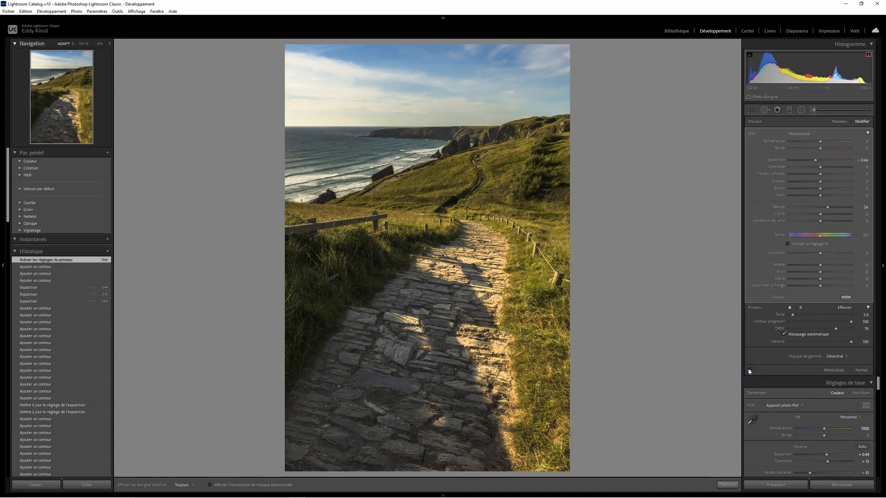
left_click(749, 370)
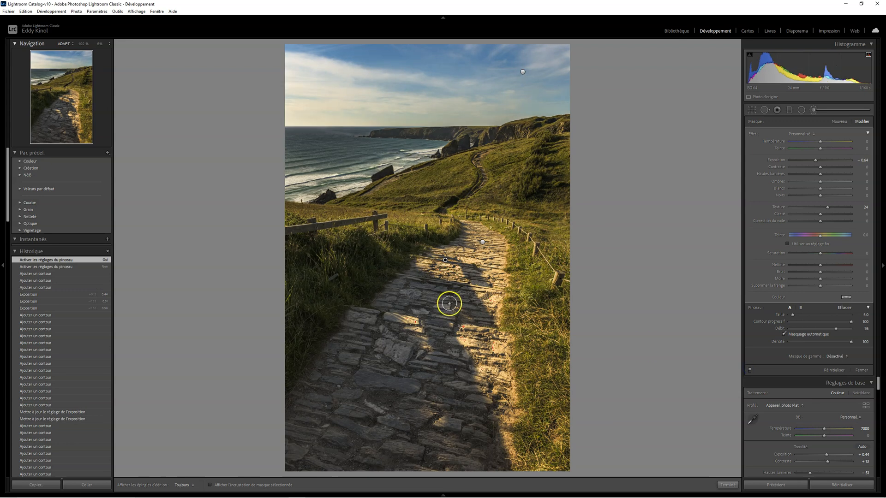
- Add more strokes over the sunlit upper path, set this brush adjustment's Exposition to −0.82, and close the brush
left_click_drag(462, 266, 458, 269)
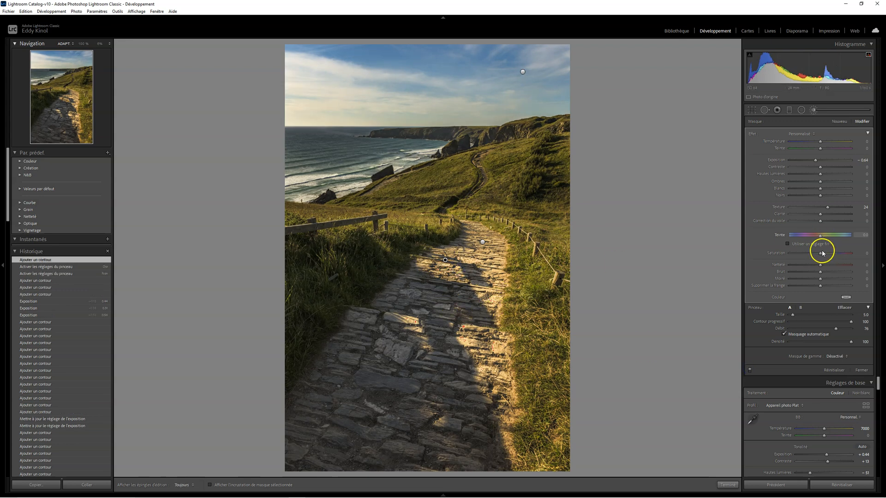
left_click_drag(816, 160, 815, 160)
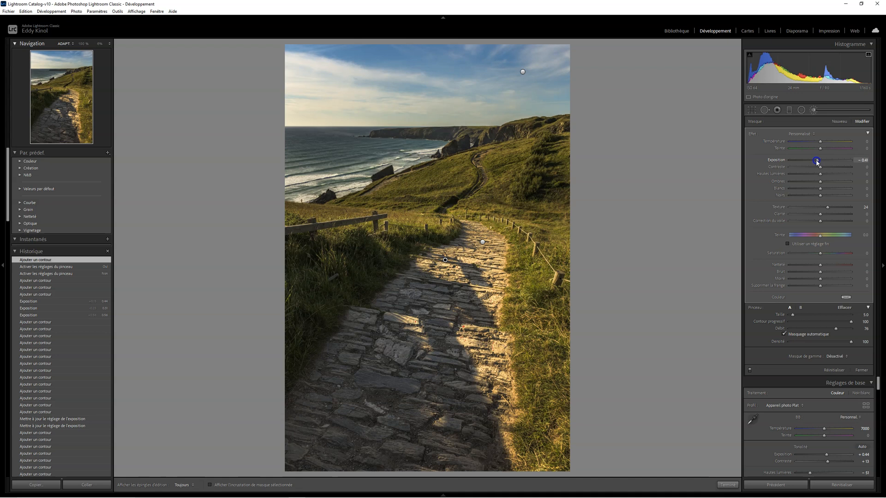
left_click_drag(816, 163, 815, 162)
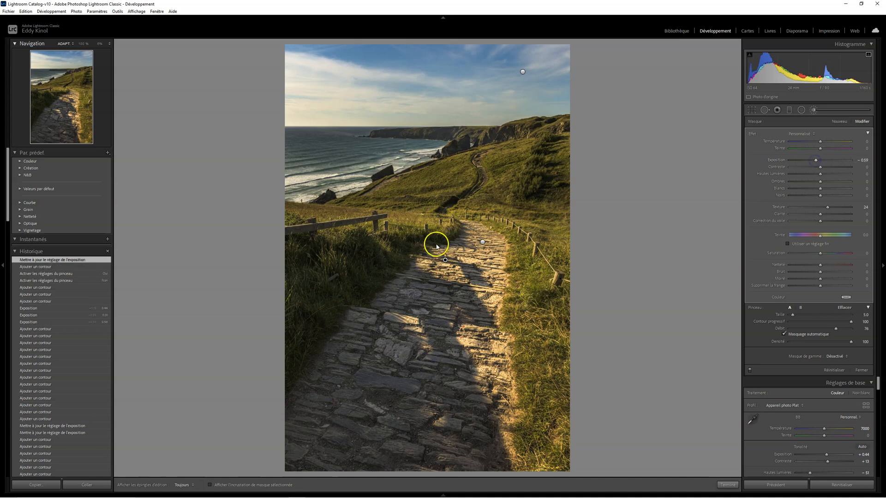
key("h")
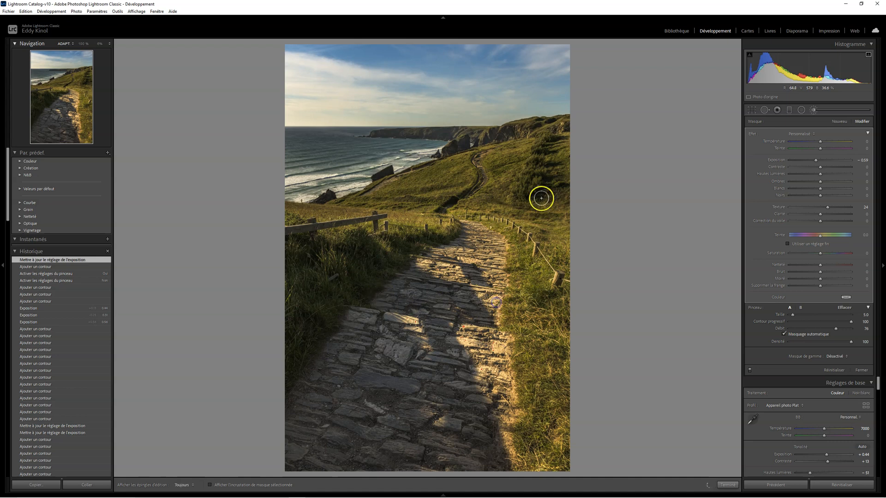
left_click_drag(432, 278, 464, 294)
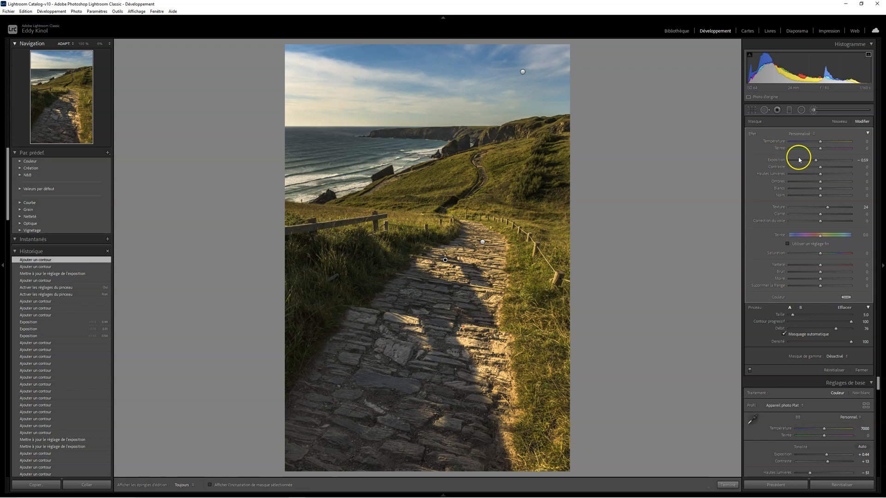
left_click_drag(813, 161, 814, 161)
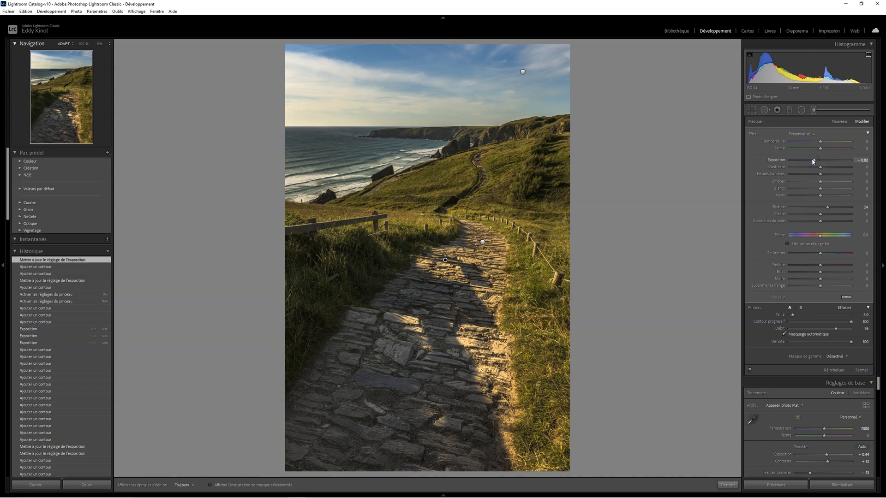
left_click(861, 371)
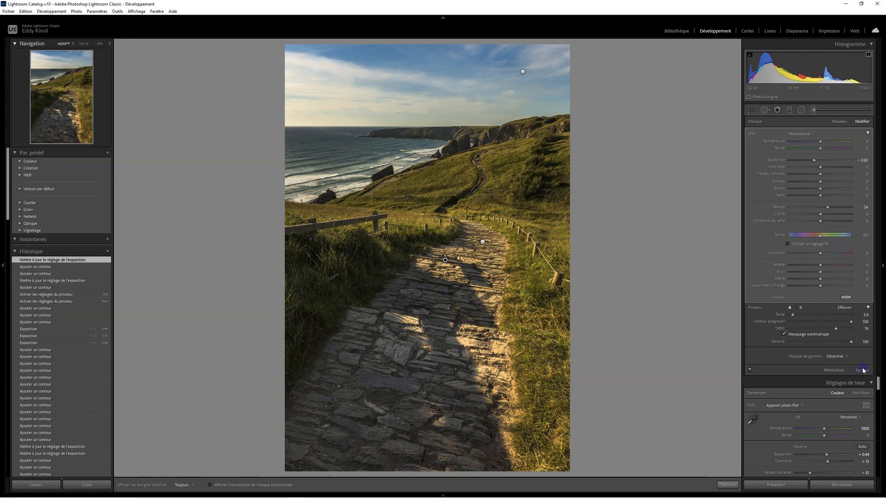